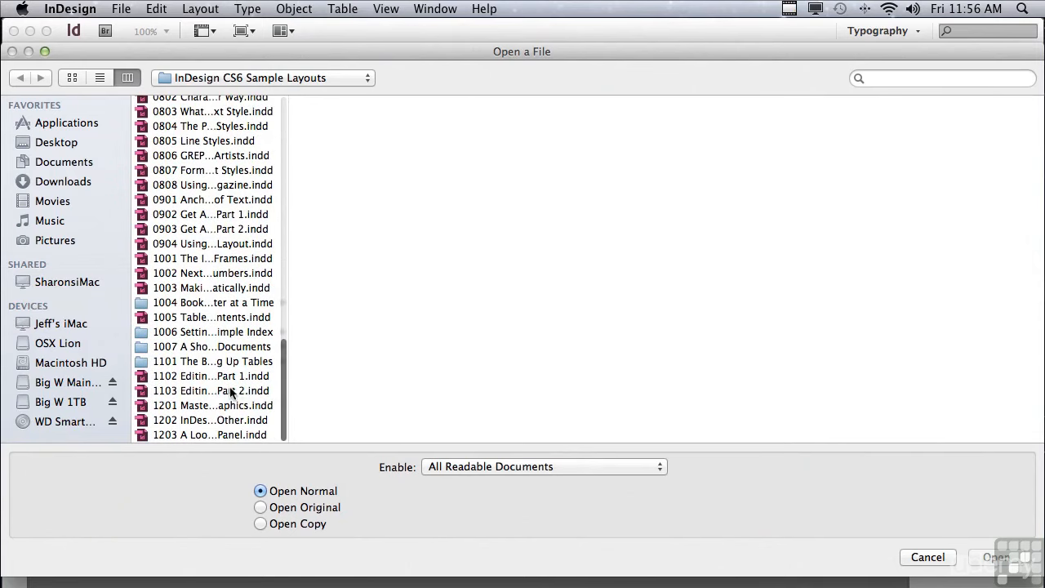
- Open the file 1103 Editing Tables Part 2.indd from the InDesign CS6 Sample Layouts folder
click(231, 391)
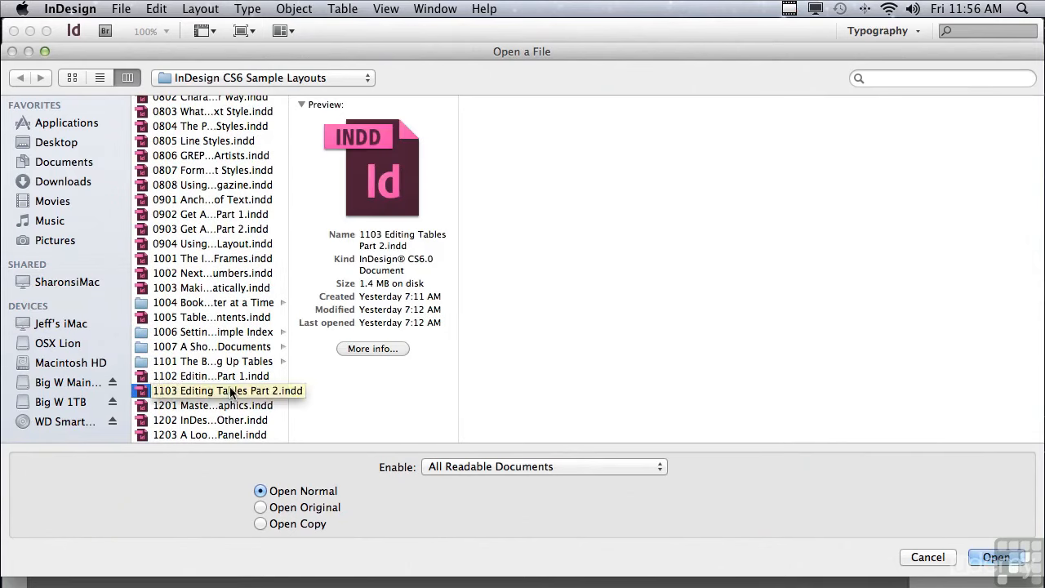
click(991, 565)
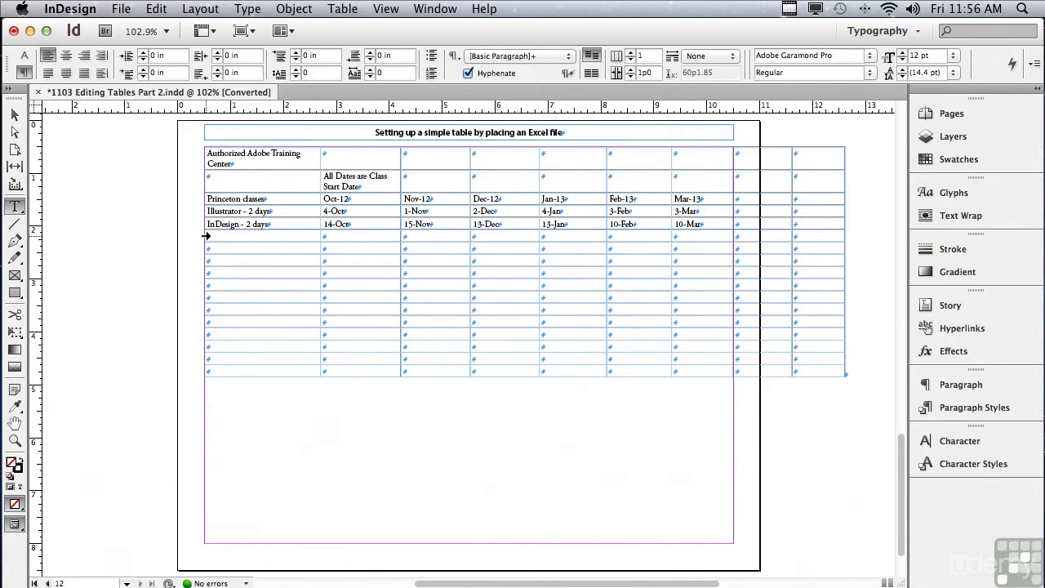
- Delete all the empty rows below "InDesign - 2 days" and the two empty columns after the March column
drag(206, 237, 203, 372)
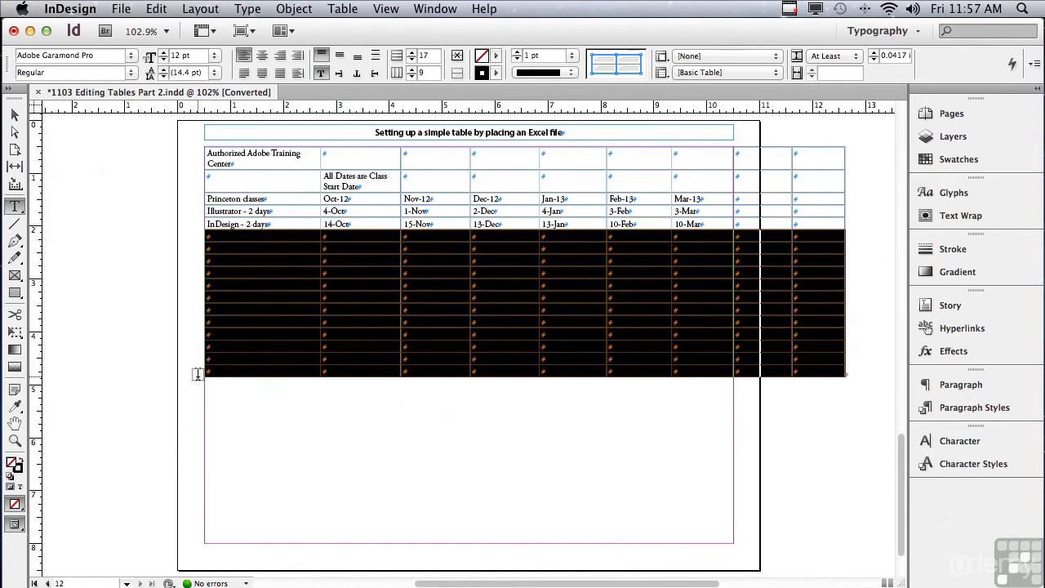
click(343, 9)
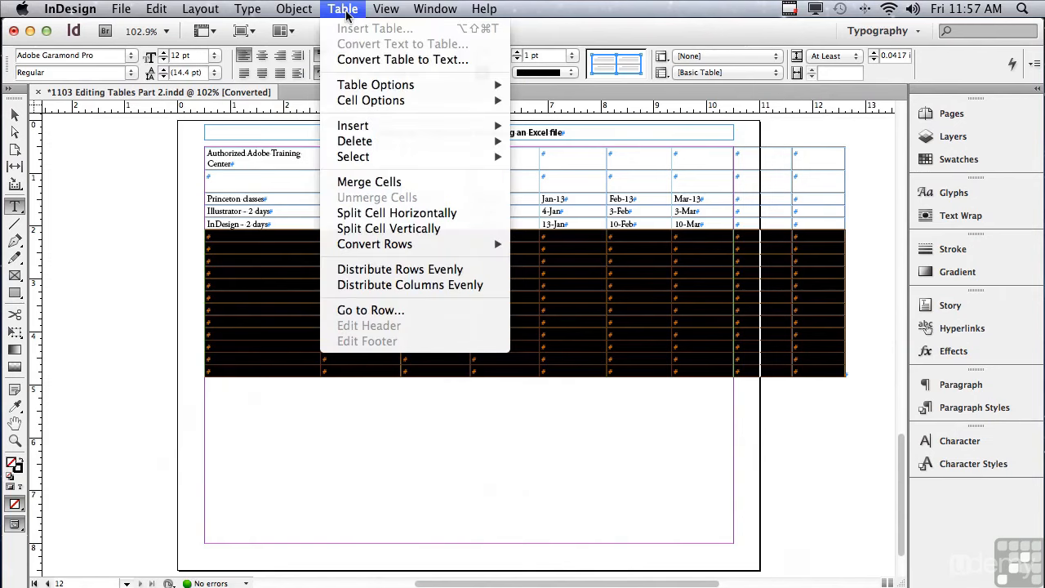
mouse_move(372, 145)
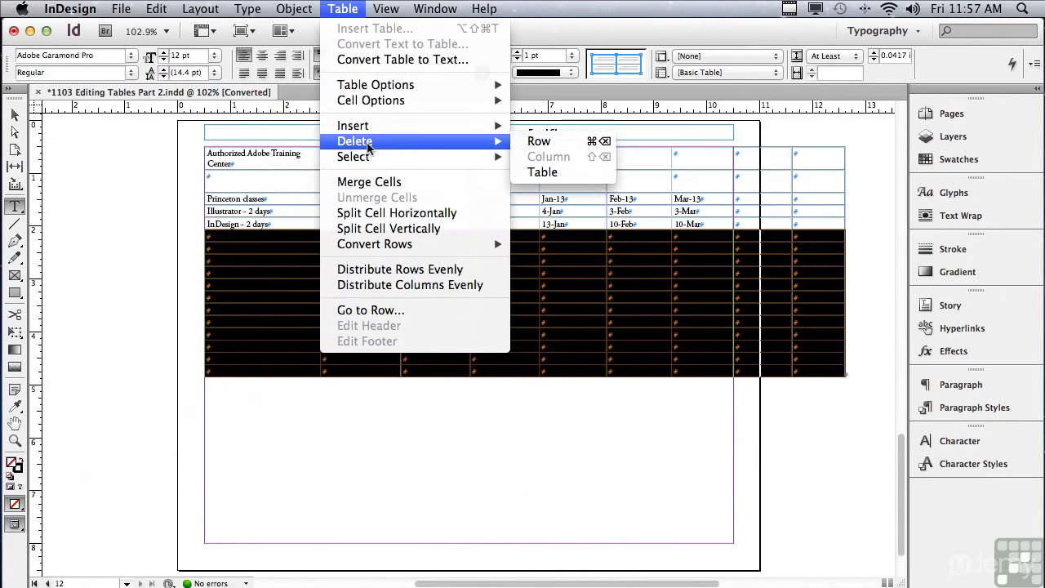
click(540, 142)
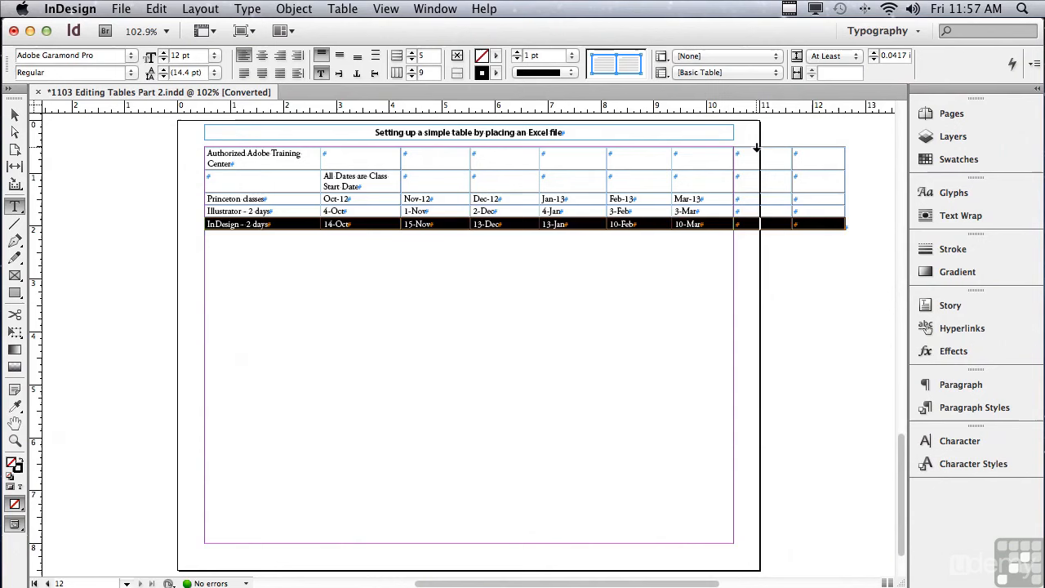
drag(757, 148, 823, 150)
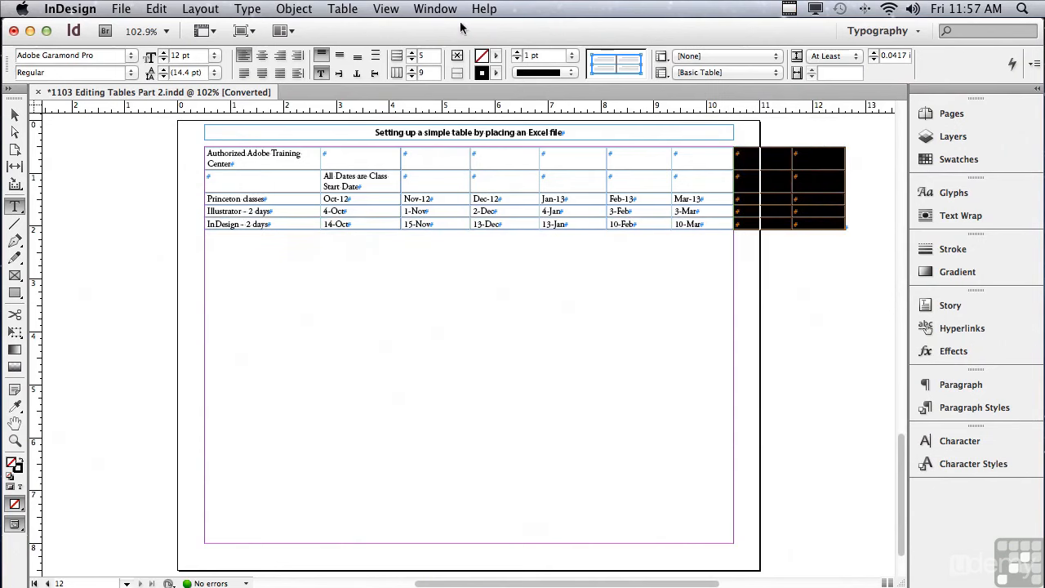
click(349, 9)
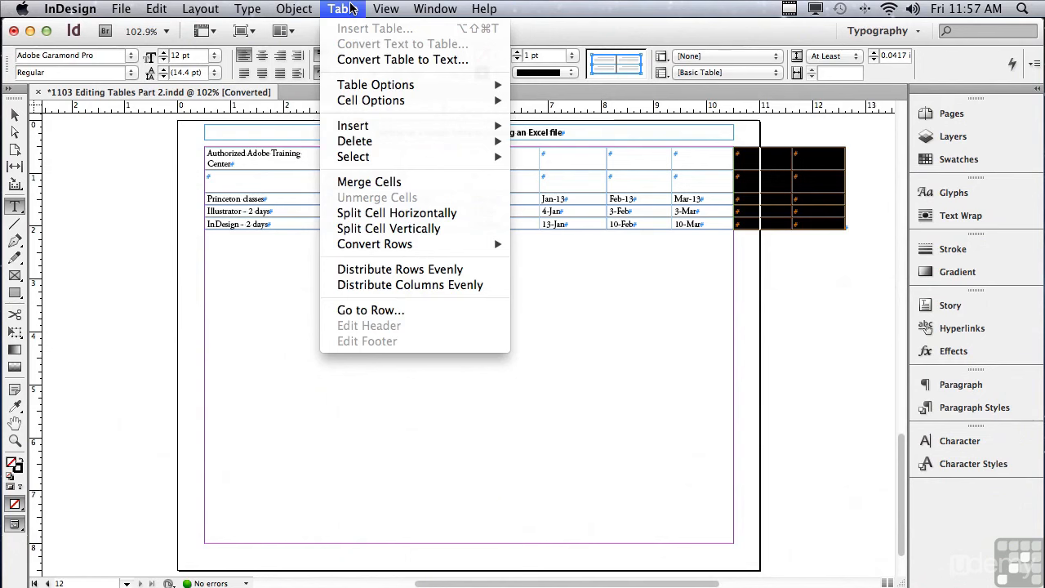
mouse_move(425, 142)
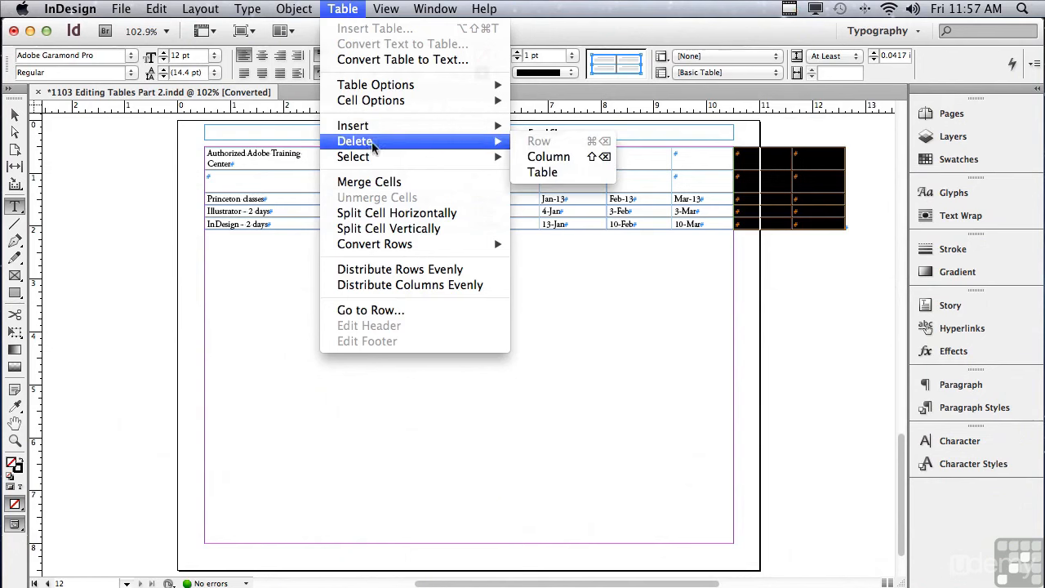
click(540, 156)
- Merge all cells of the table's first row, the one holding "Authorized Adobe Training Center"
drag(207, 153, 277, 162)
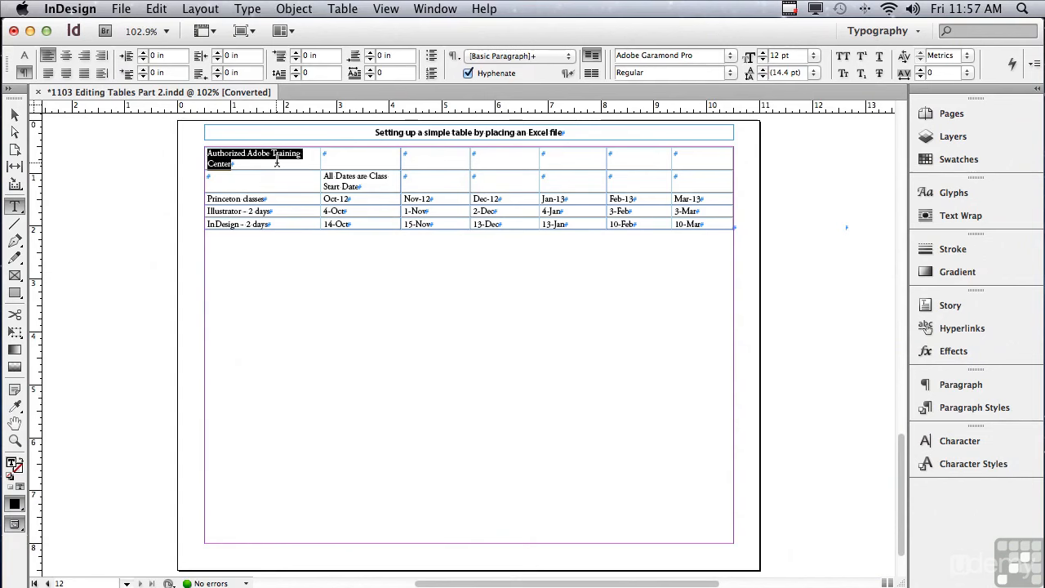
click(205, 157)
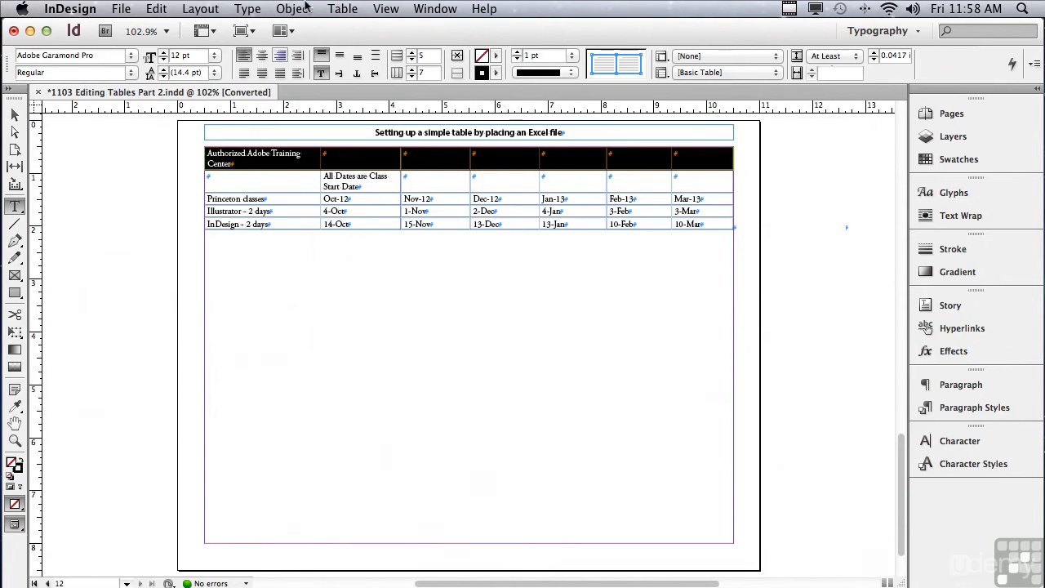
click(341, 9)
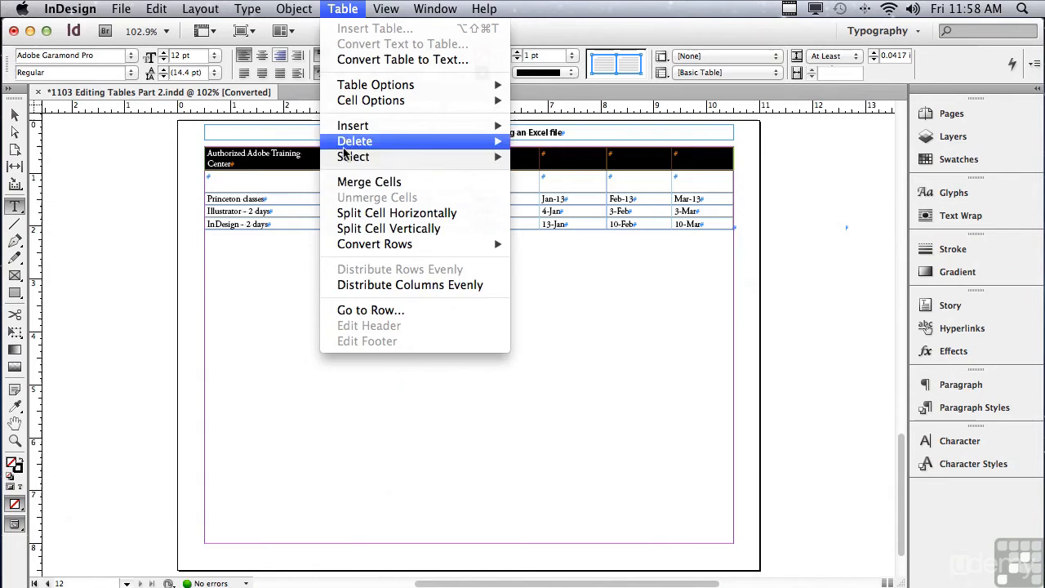
click(347, 183)
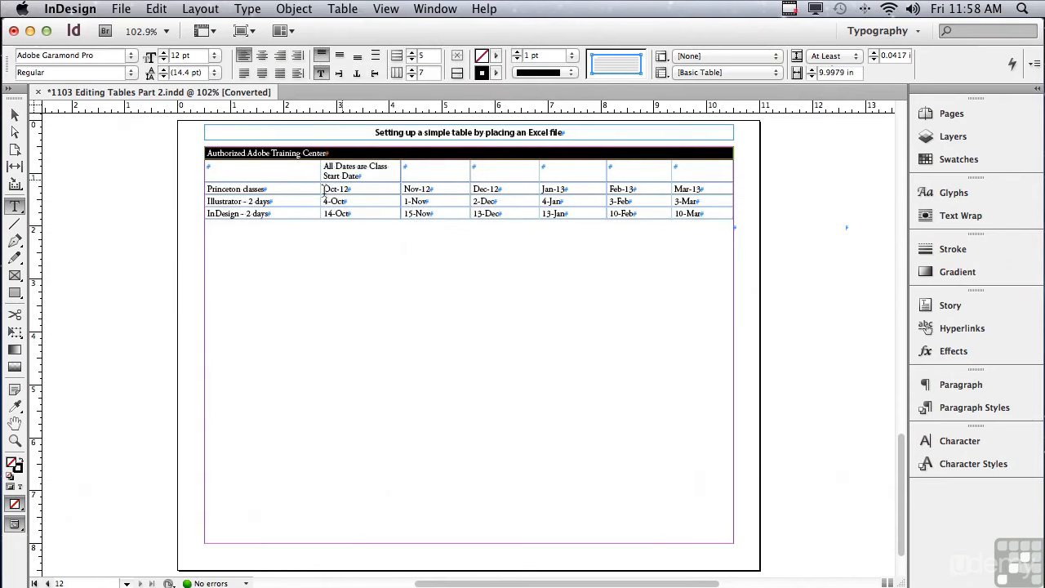
- Convert the merged "Authorized Adobe Training Center" row to a header row
click(15, 441)
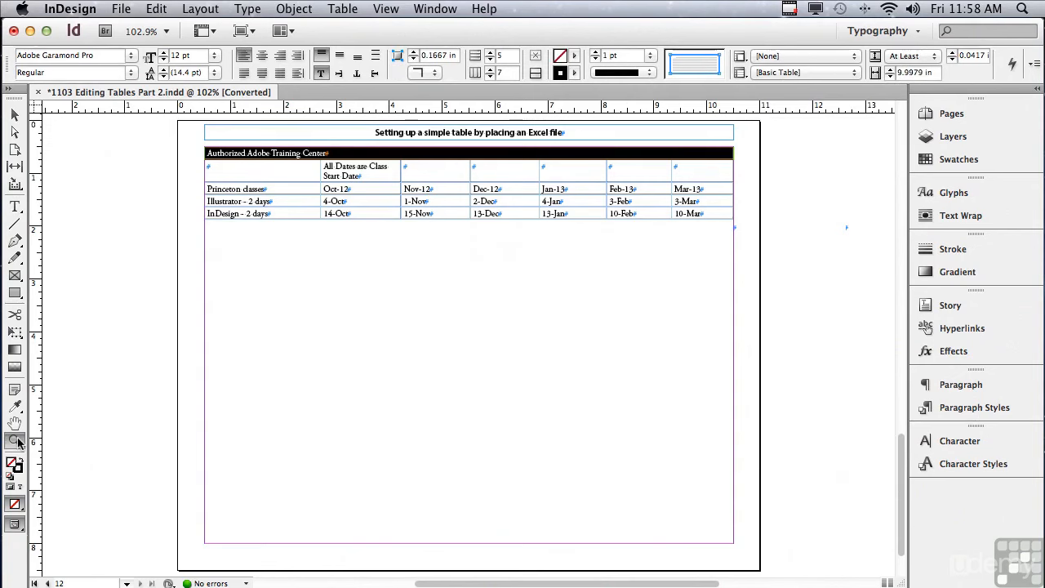
drag(168, 118, 765, 227)
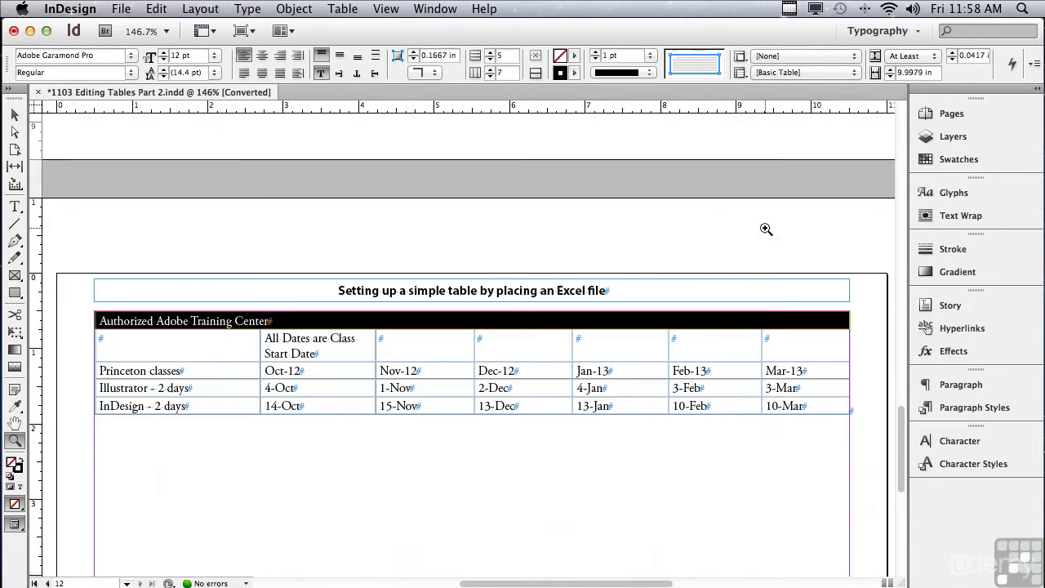
click(15, 206)
click(330, 6)
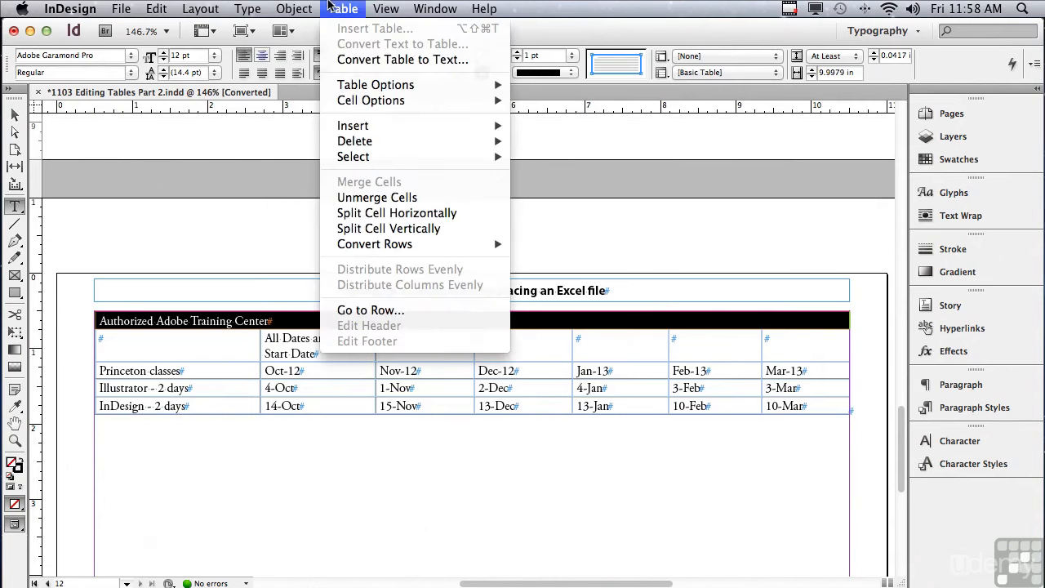
mouse_move(457, 244)
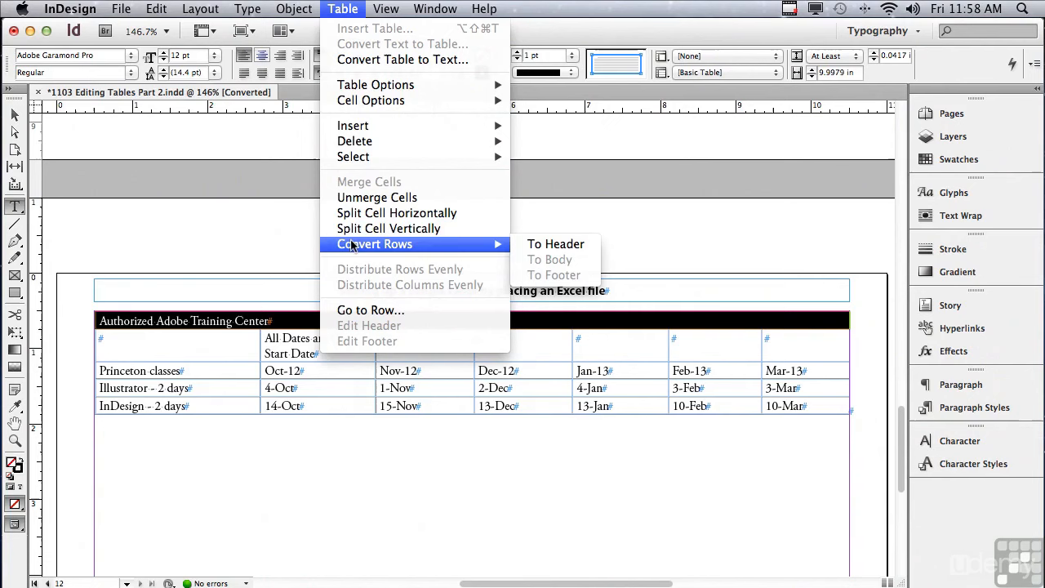
click(538, 246)
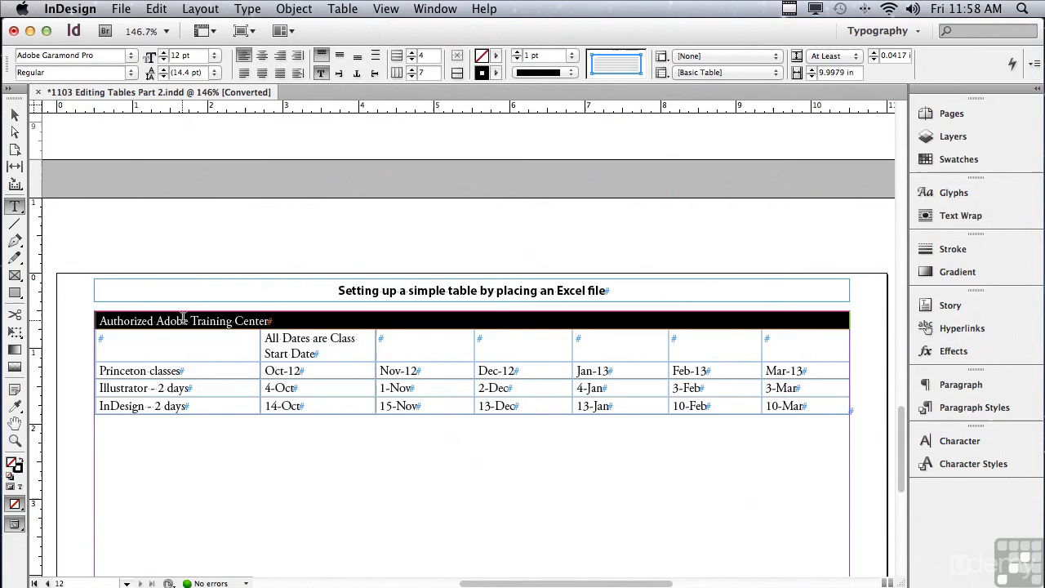
- Format the header row's text in Myriad Pro Bold and center it horizontally
click(133, 55)
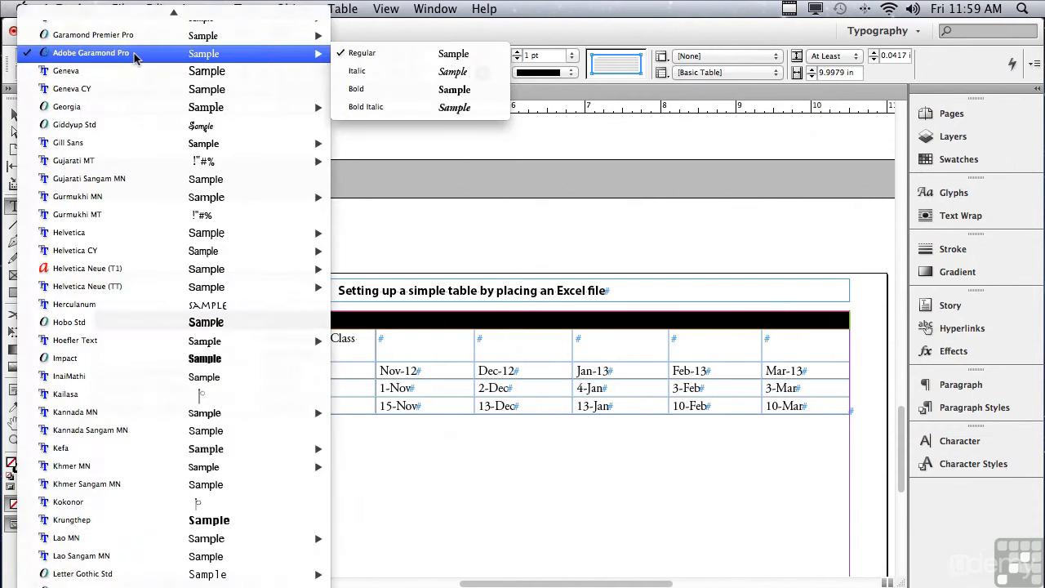
mouse_move(192, 585)
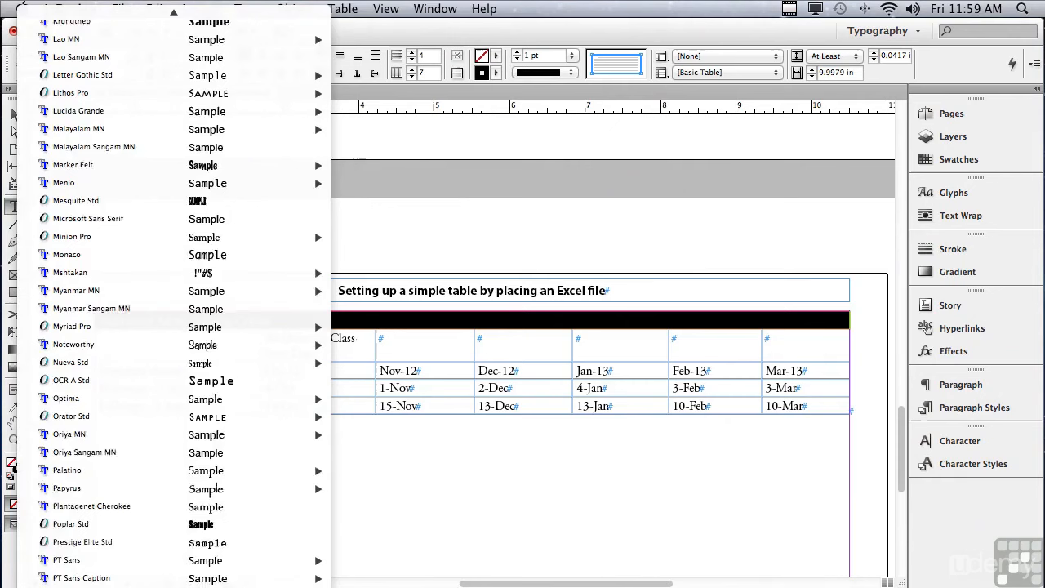
mouse_move(163, 317)
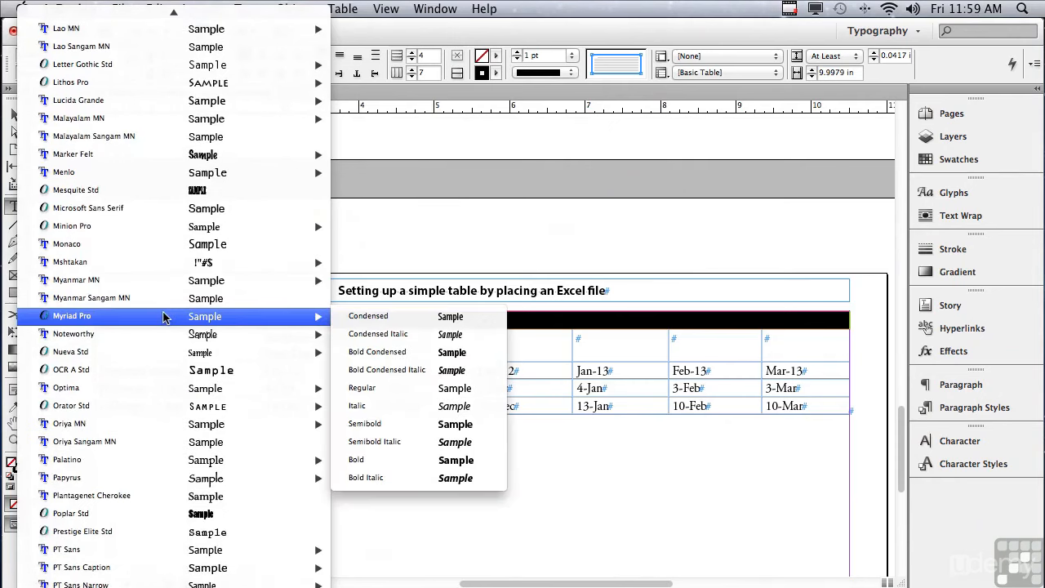
click(386, 459)
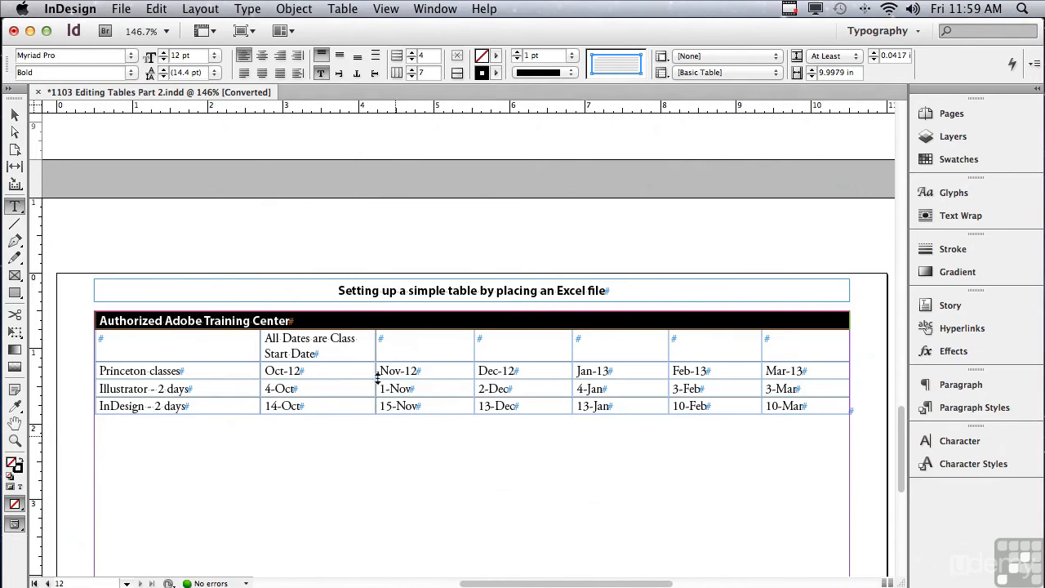
click(262, 56)
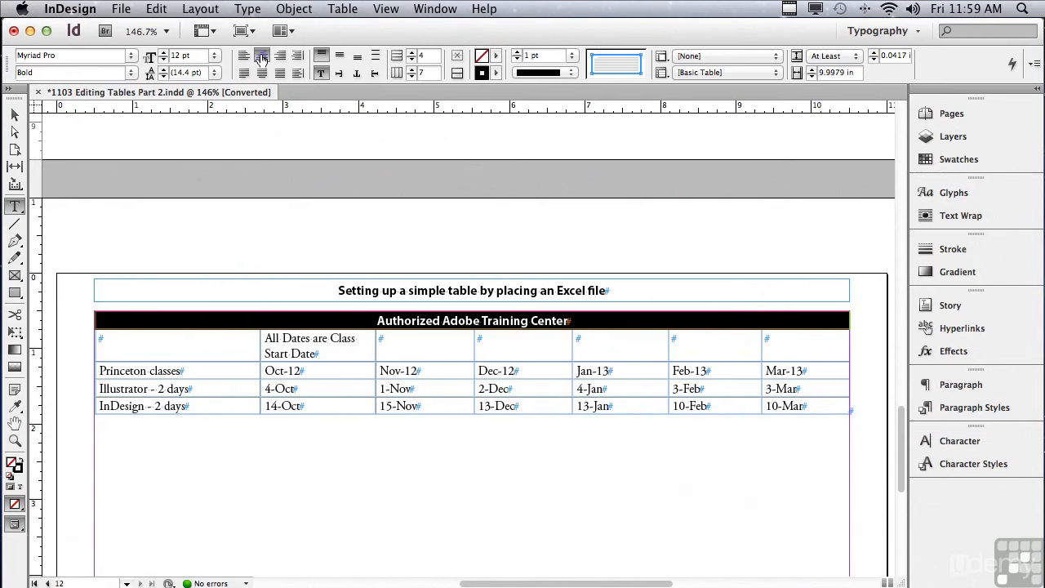
- Set the row height of the entire table to at least 0.5 in and center the cell contents vertically
click(96, 312)
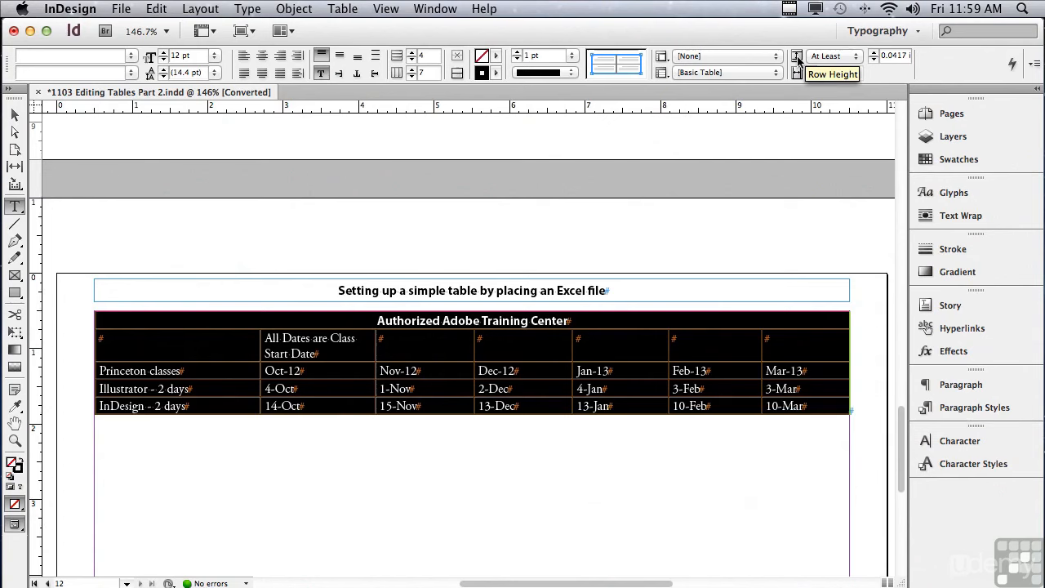
click(873, 54)
click(874, 54)
click(874, 54)
click(874, 54)
click(874, 54)
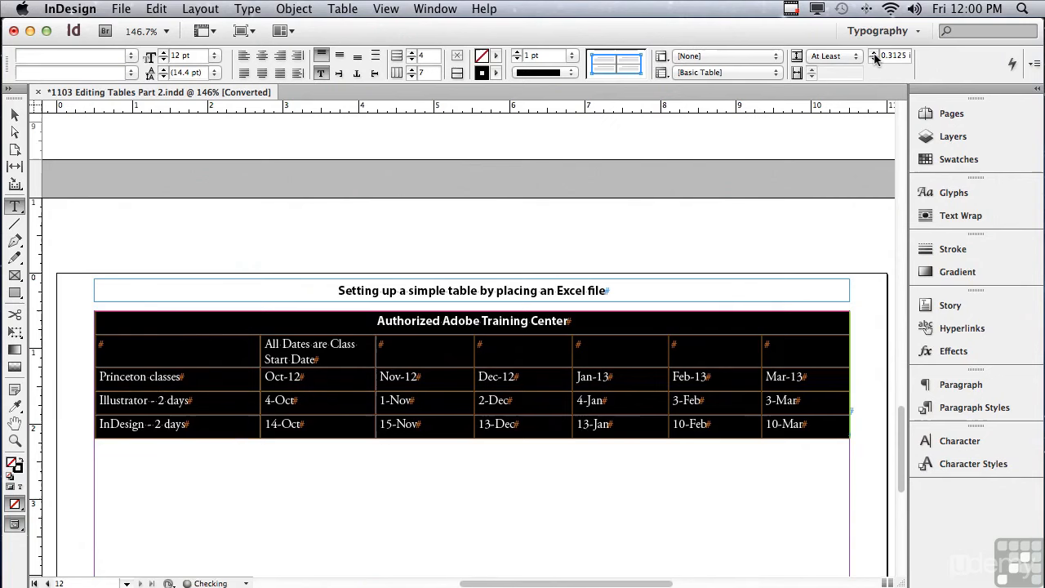
click(874, 54)
click(874, 54)
click(873, 54)
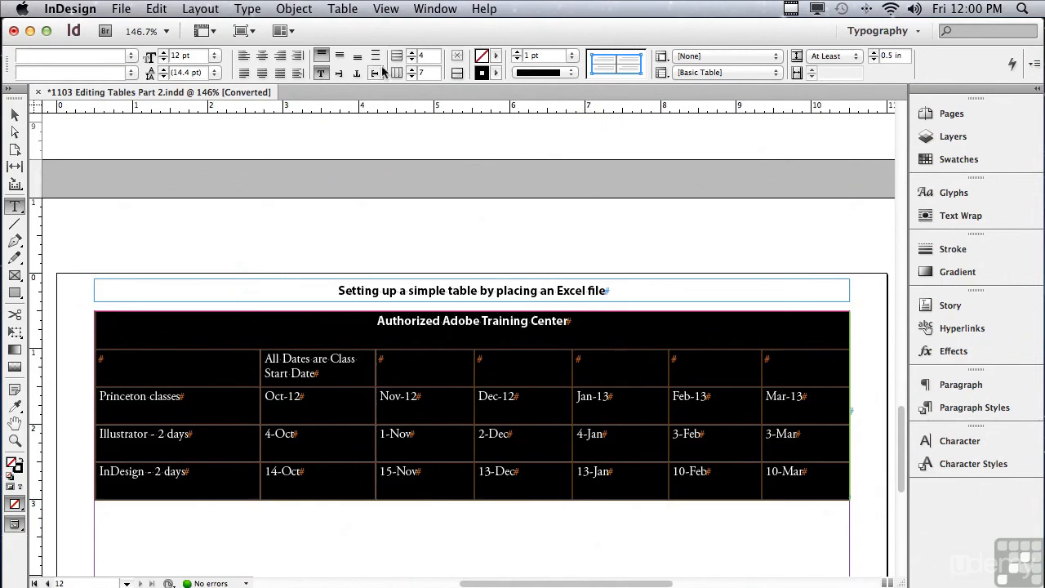
click(341, 56)
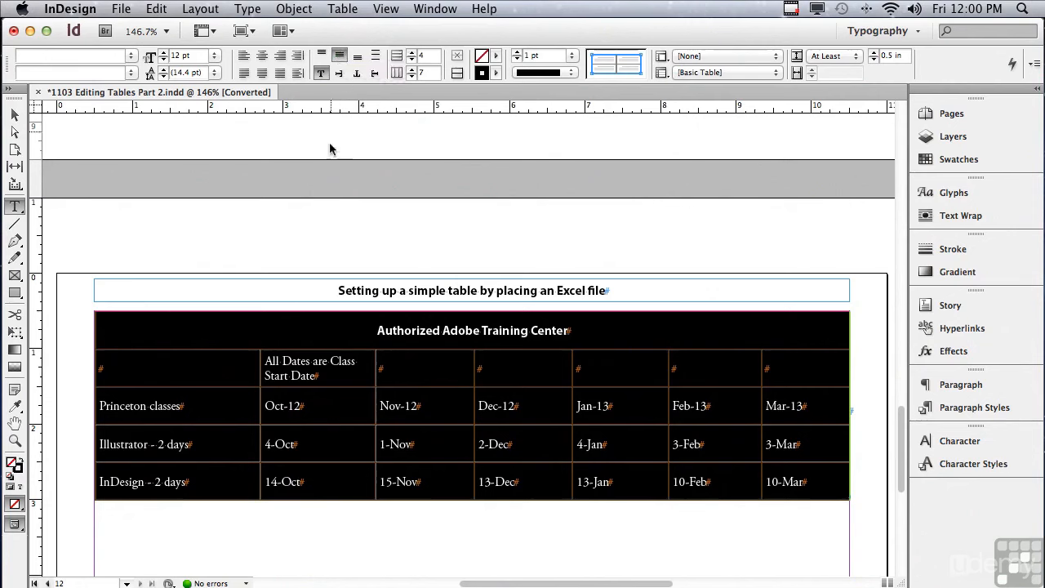
- Insert one new column to the left of the class names column
click(267, 365)
drag(265, 365, 327, 375)
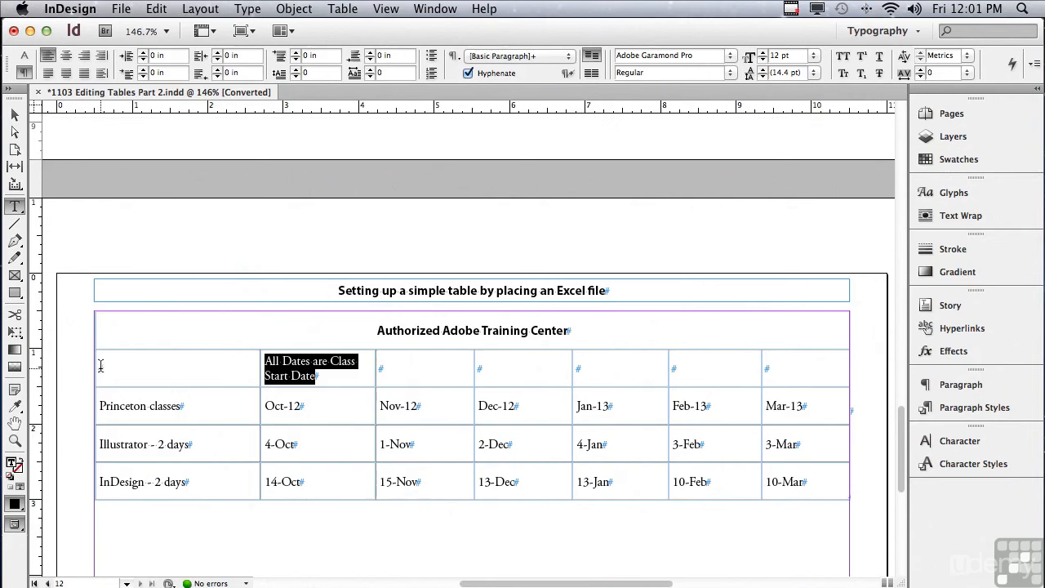
drag(100, 367, 178, 486)
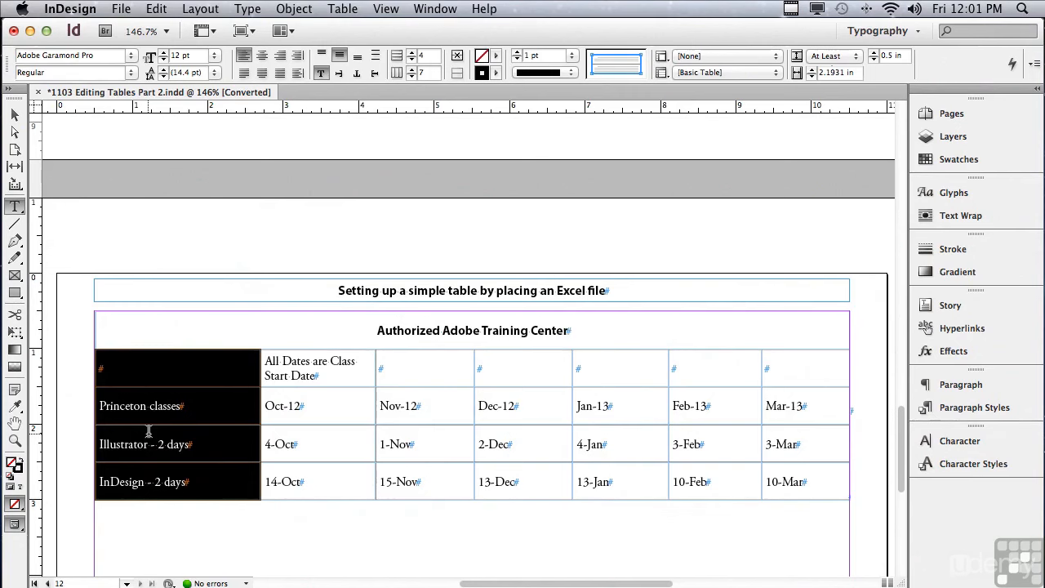
click(341, 9)
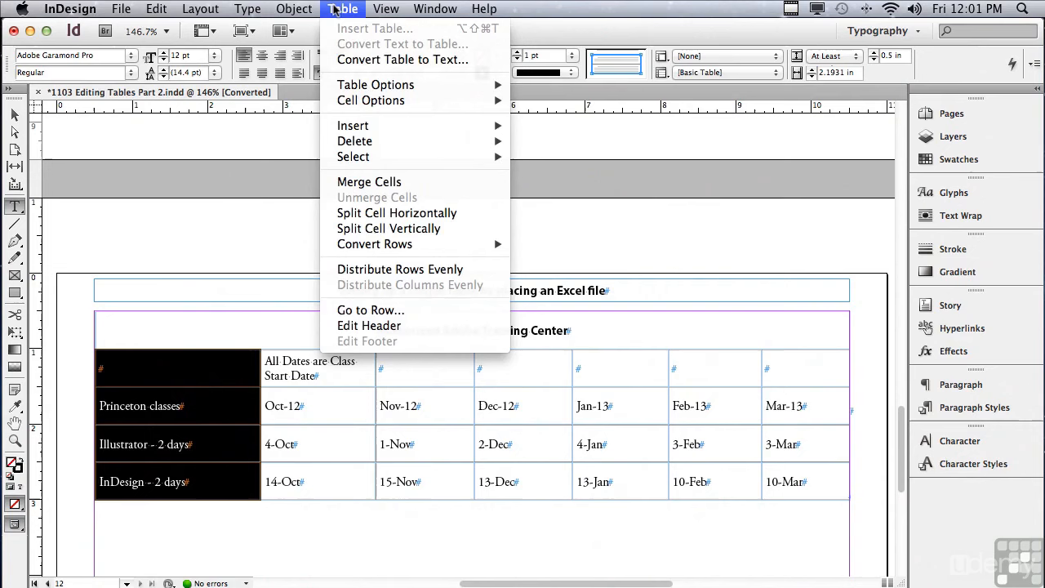
mouse_move(374, 131)
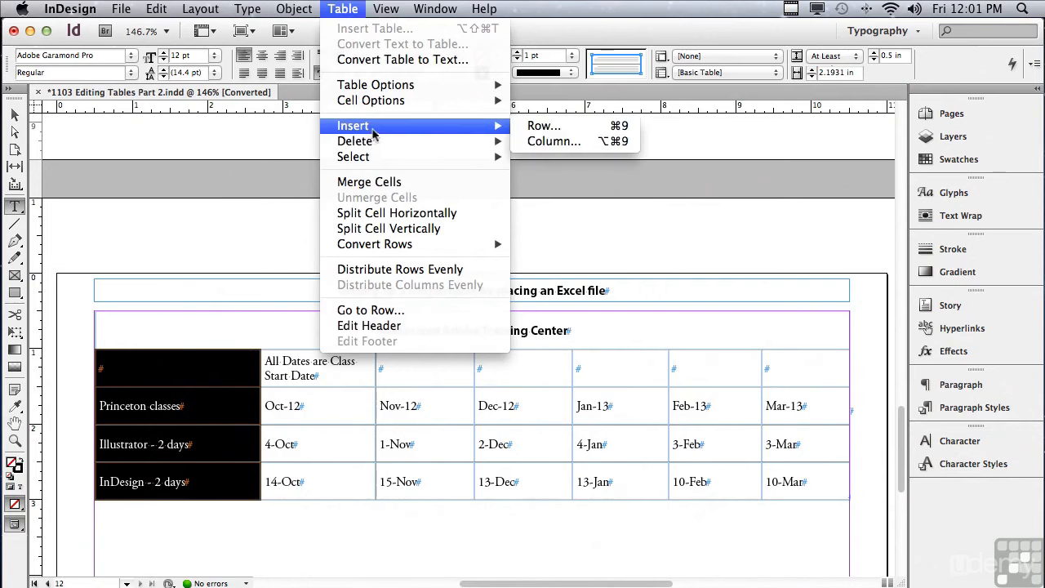
click(551, 141)
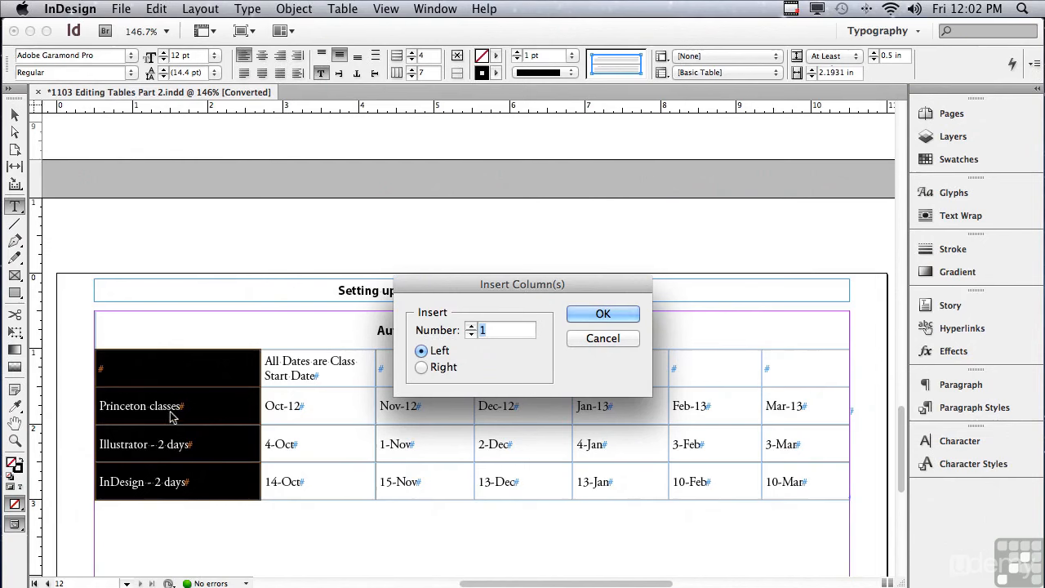
click(579, 315)
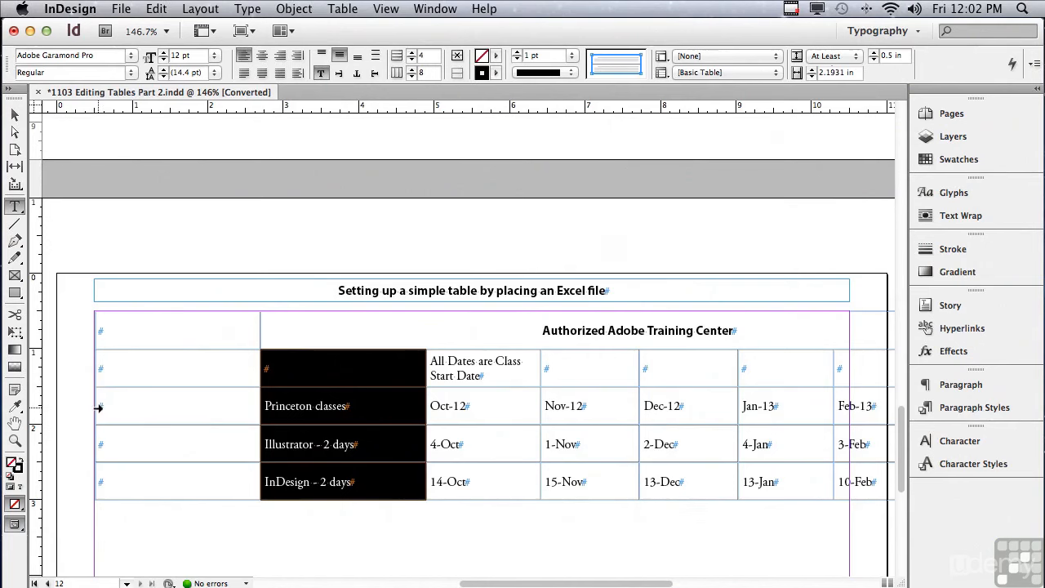
- Merge the new column's three cells beside the Princeton classes, Illustrator and InDesign rows
drag(100, 405, 180, 465)
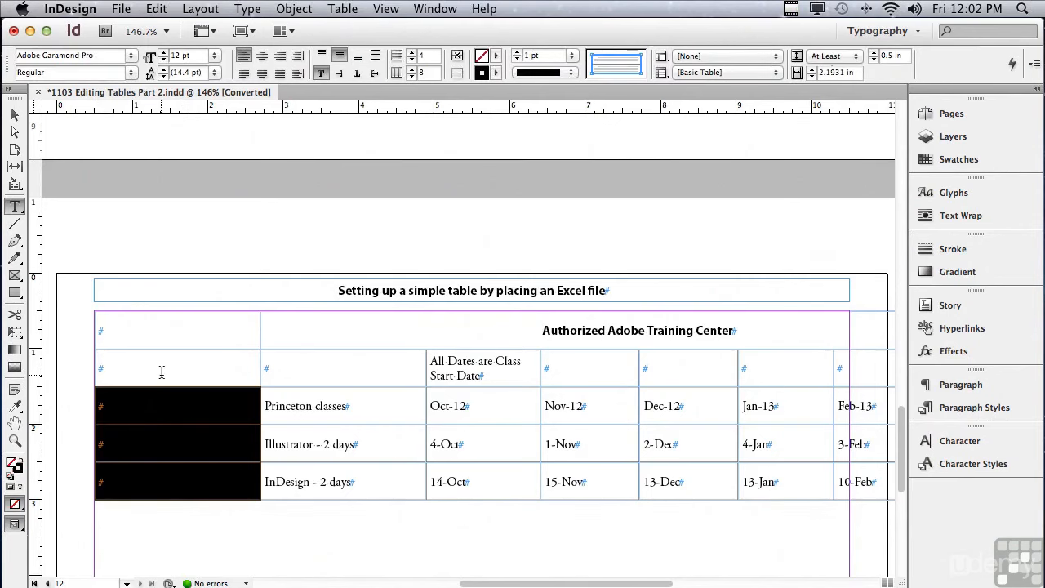
click(336, 8)
click(344, 182)
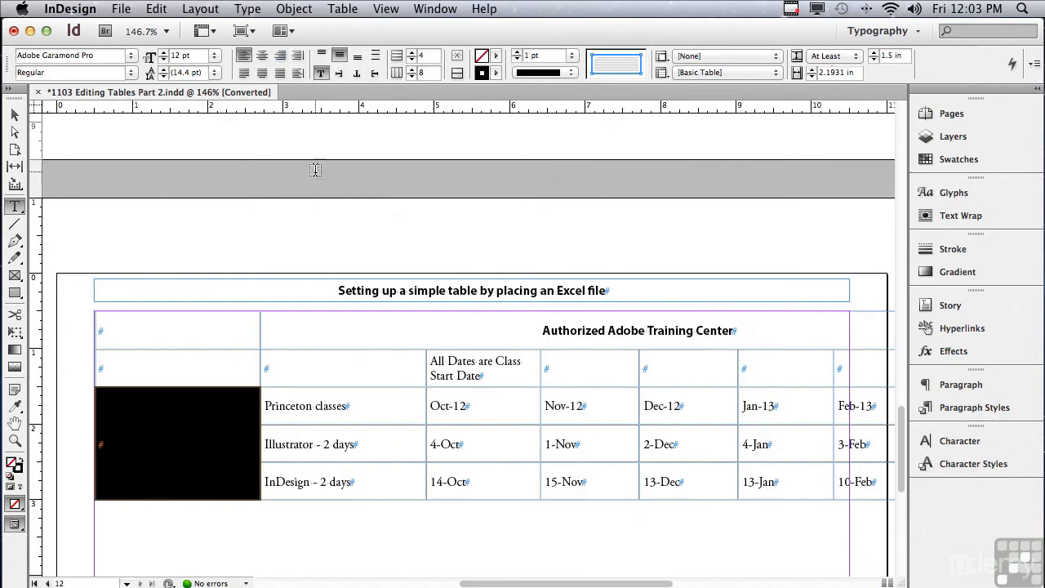
- Rotate the text of the merged cell 270° so it reads upward, and place the text cursor inside that cell
click(375, 74)
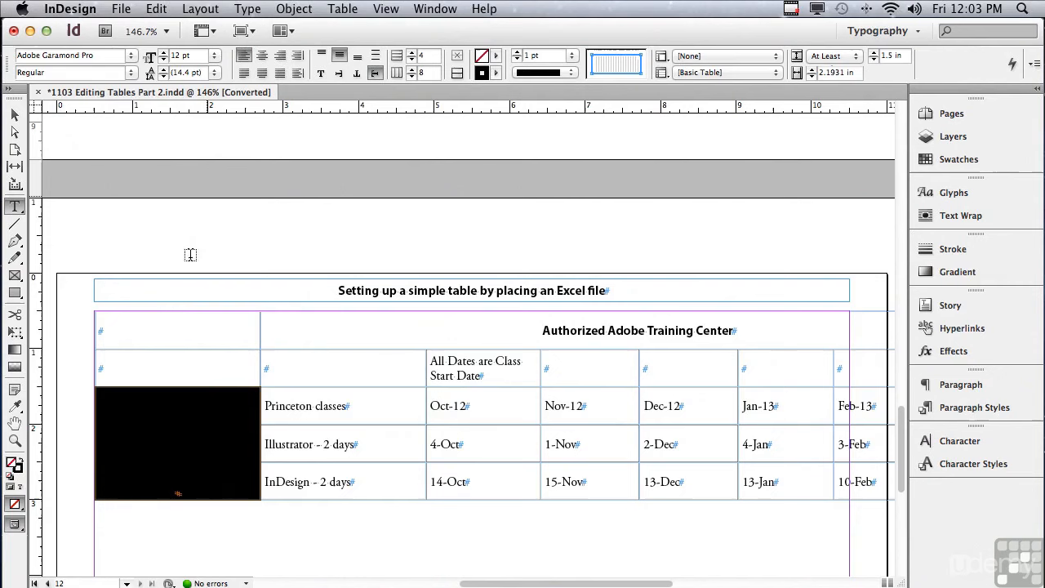
click(171, 482)
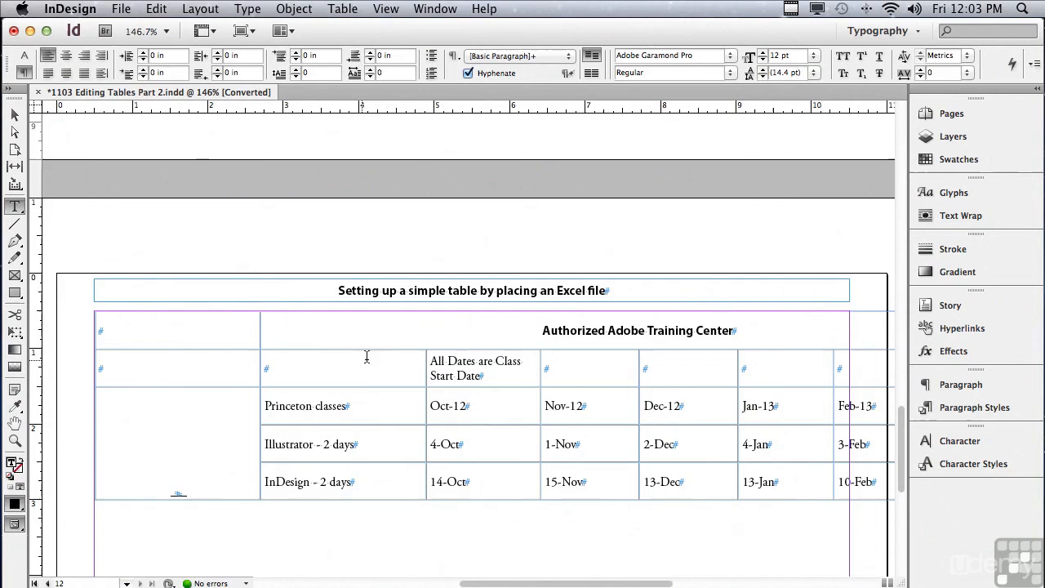
- Select the text "All Dates are Class Start Date" and check the Type preferences for drag and drop text editing in Layout View
drag(429, 361, 500, 371)
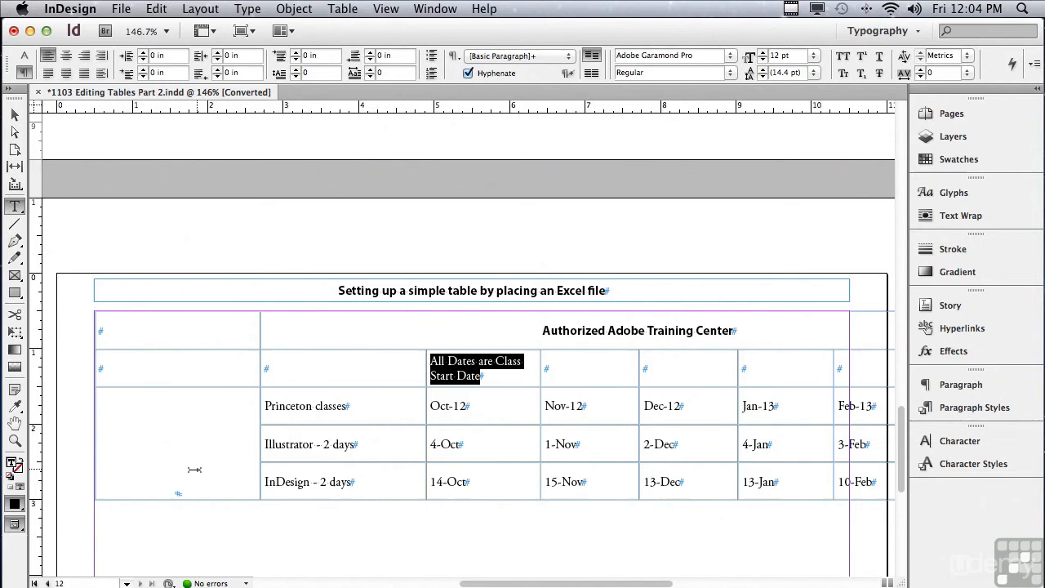
click(72, 8)
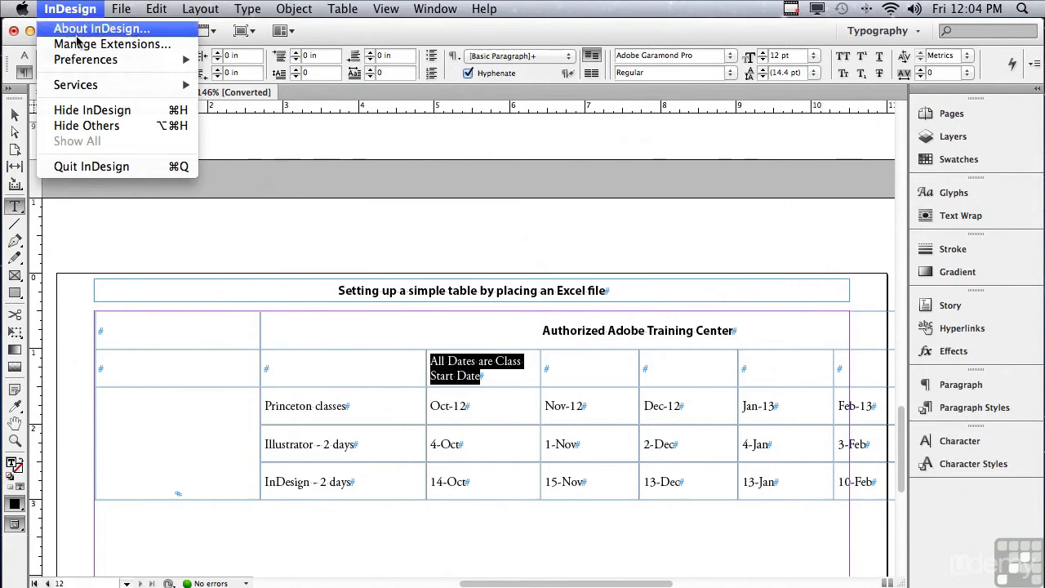
mouse_move(76, 61)
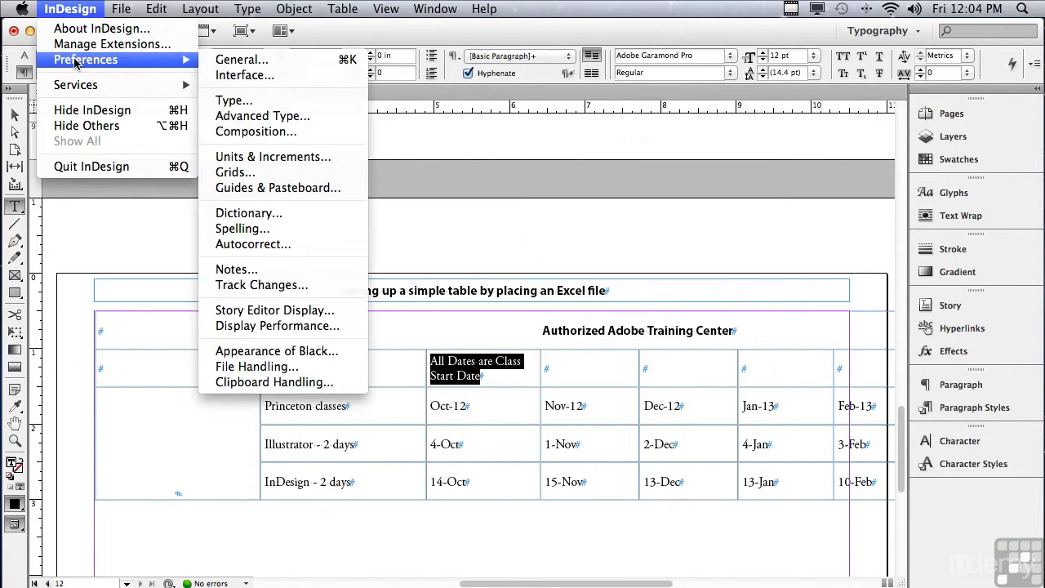
click(222, 102)
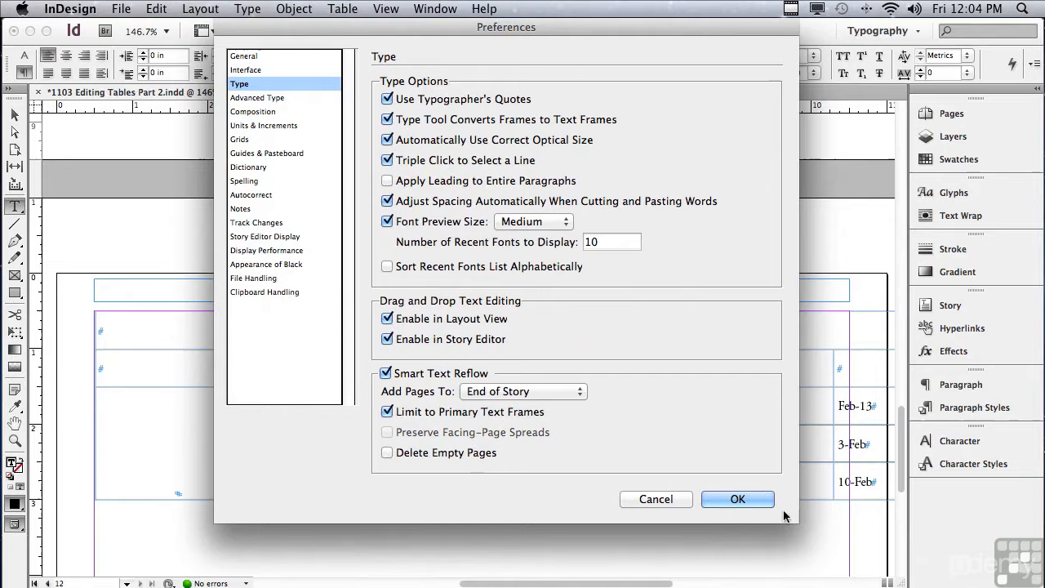
click(747, 499)
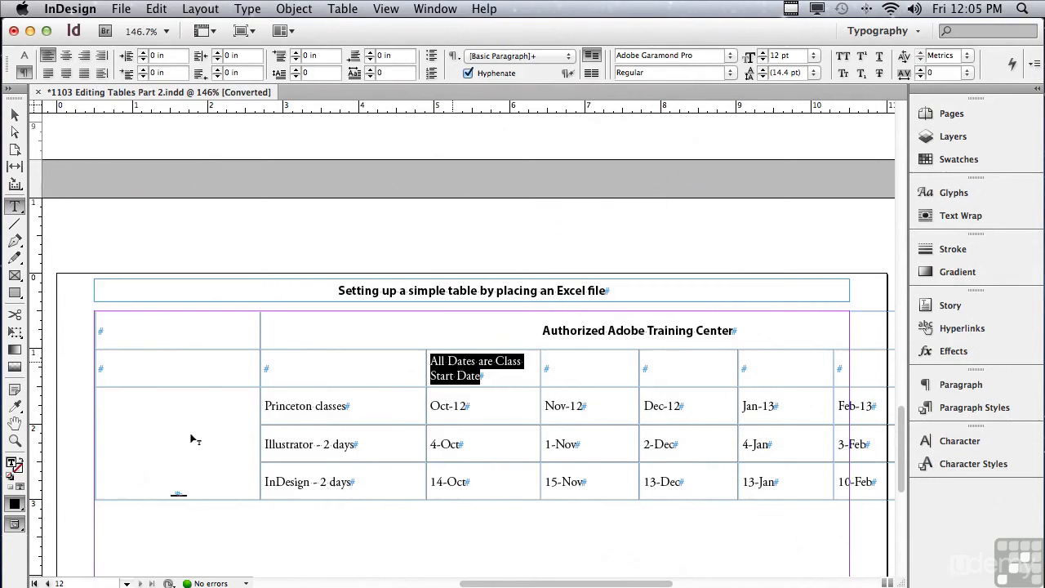
- Move the selected "All Dates are Class Start Date" text into the rotated merged cell and center-align it
drag(191, 439, 192, 441)
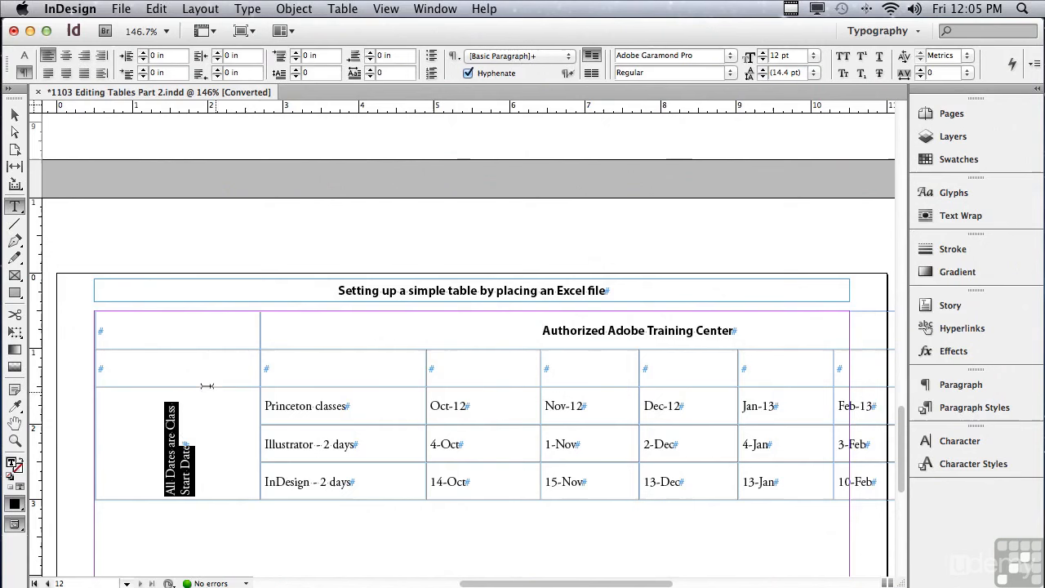
click(69, 59)
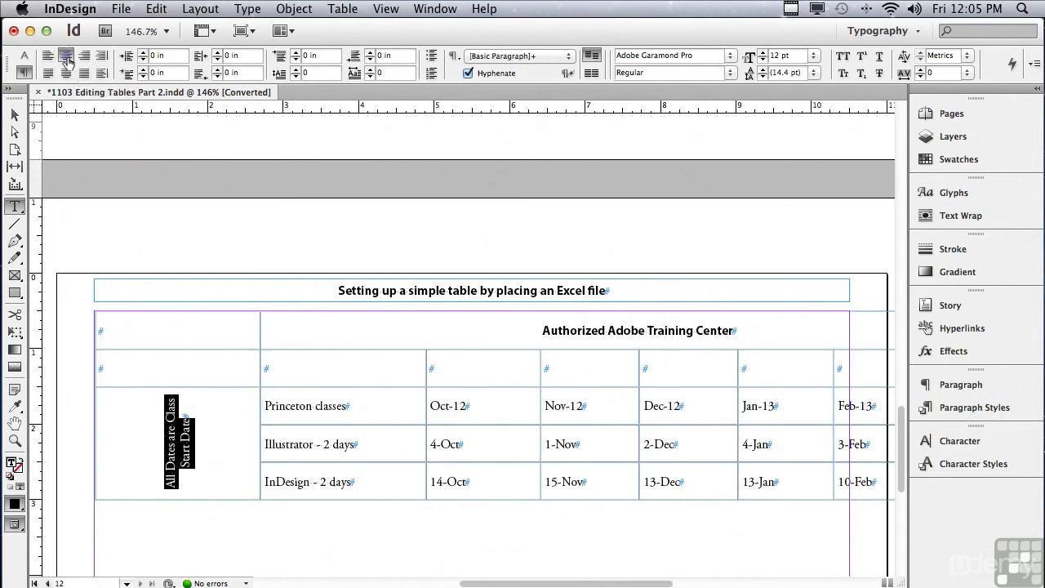
- Delete the empty row below the header and narrow the first column to about 0.7 in around its rotated text
click(94, 370)
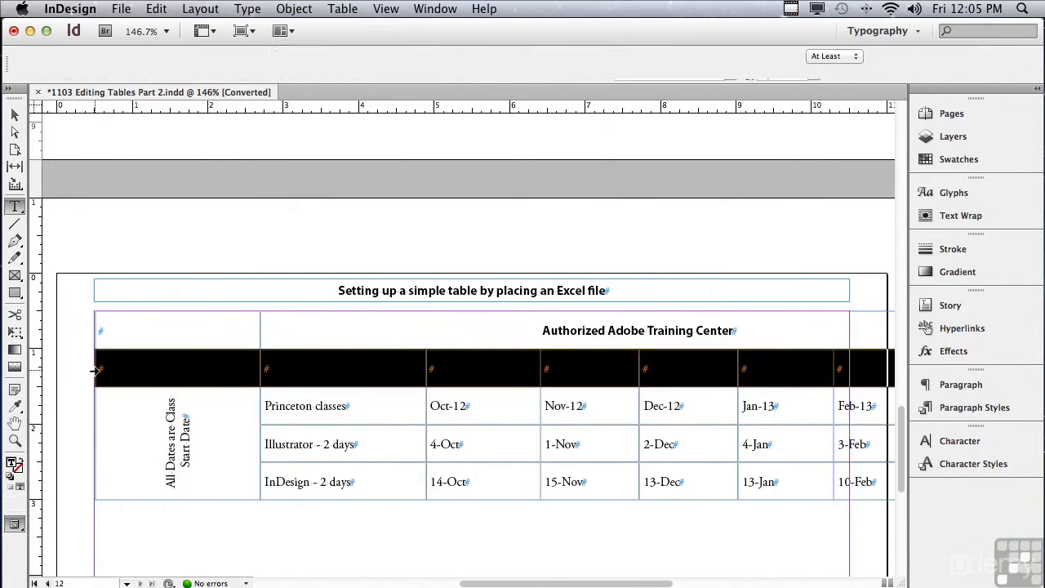
click(343, 9)
mouse_move(353, 144)
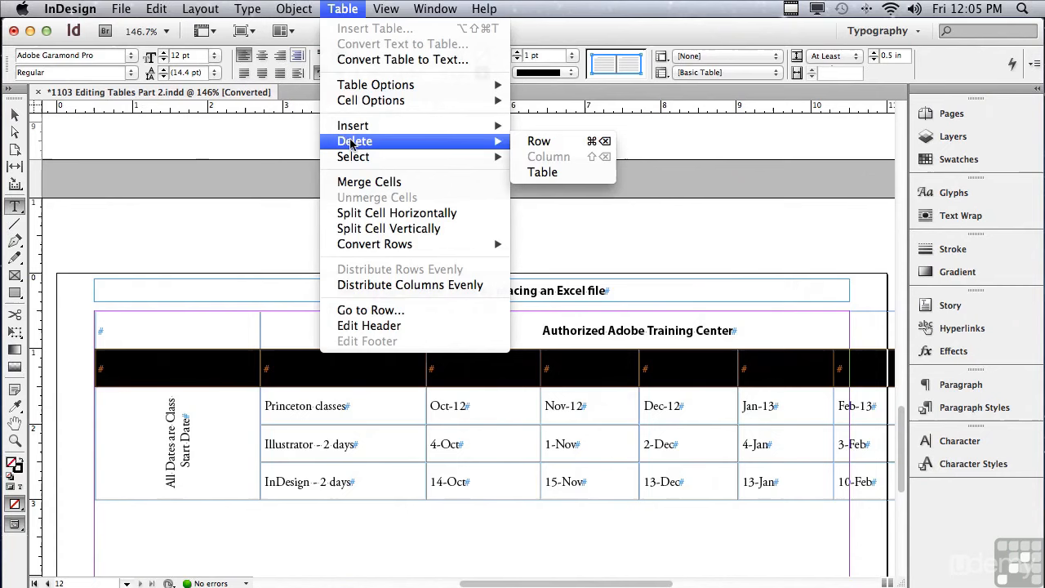
click(539, 142)
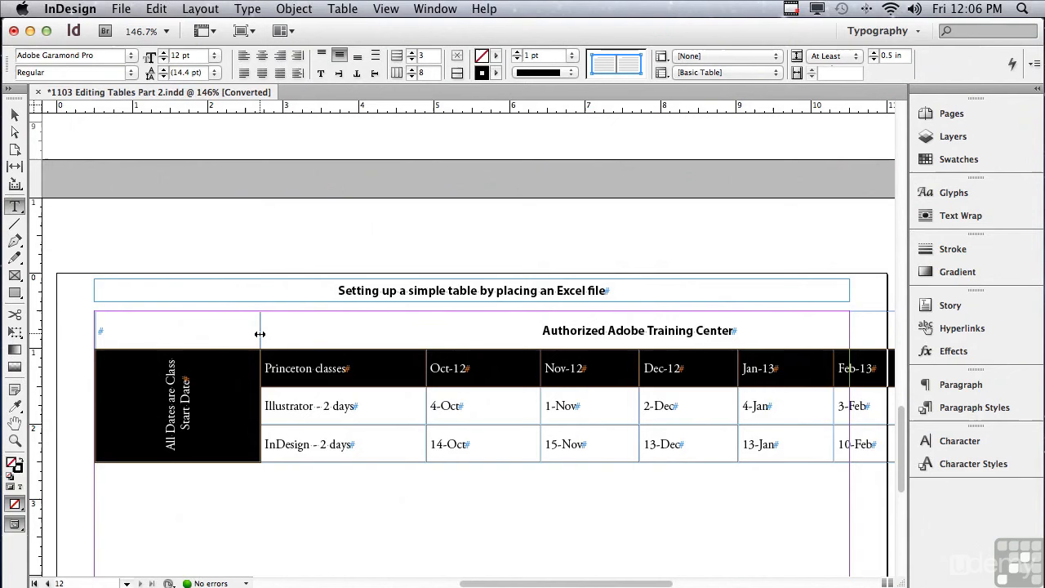
drag(259, 334, 146, 334)
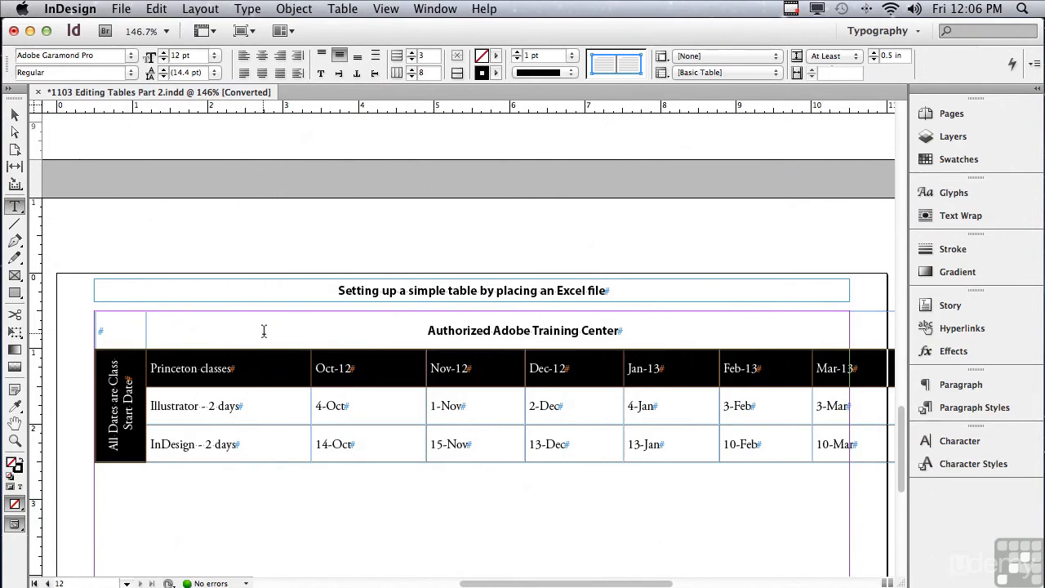
- Merge the empty first header cell with the "Authorized Adobe Training Center" cell across the whole header row
click(96, 331)
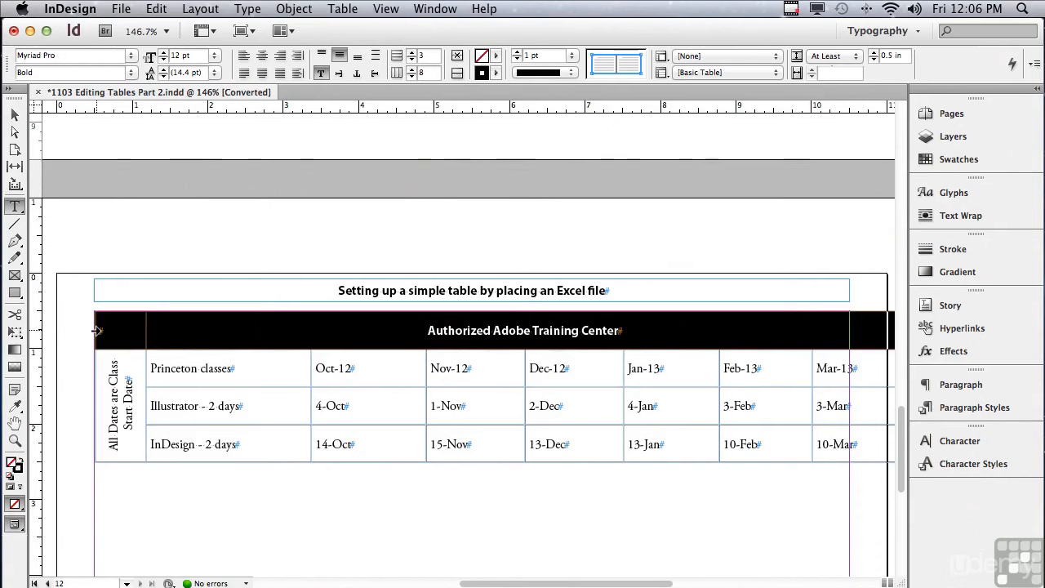
click(342, 8)
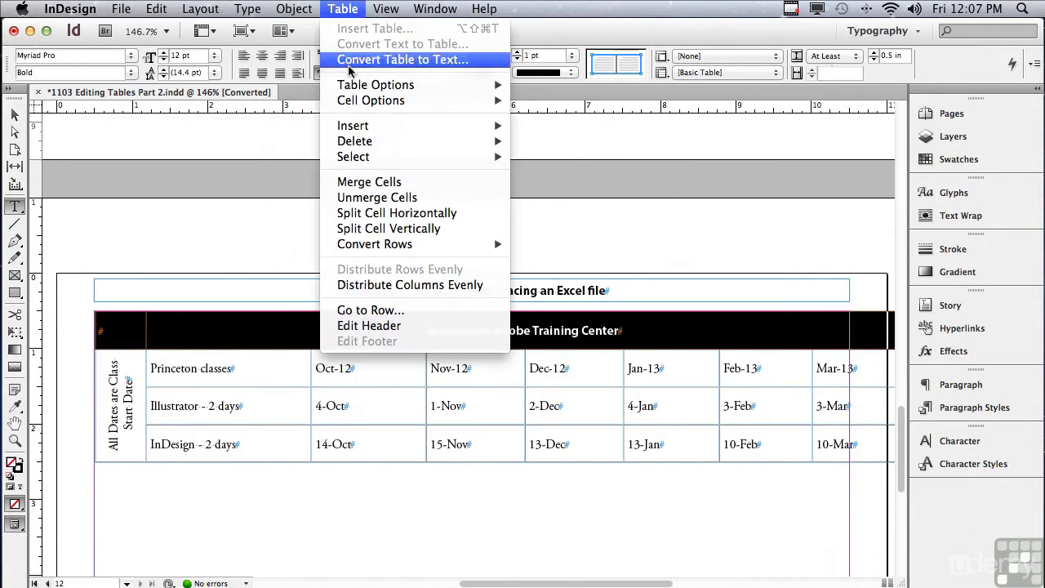
click(368, 181)
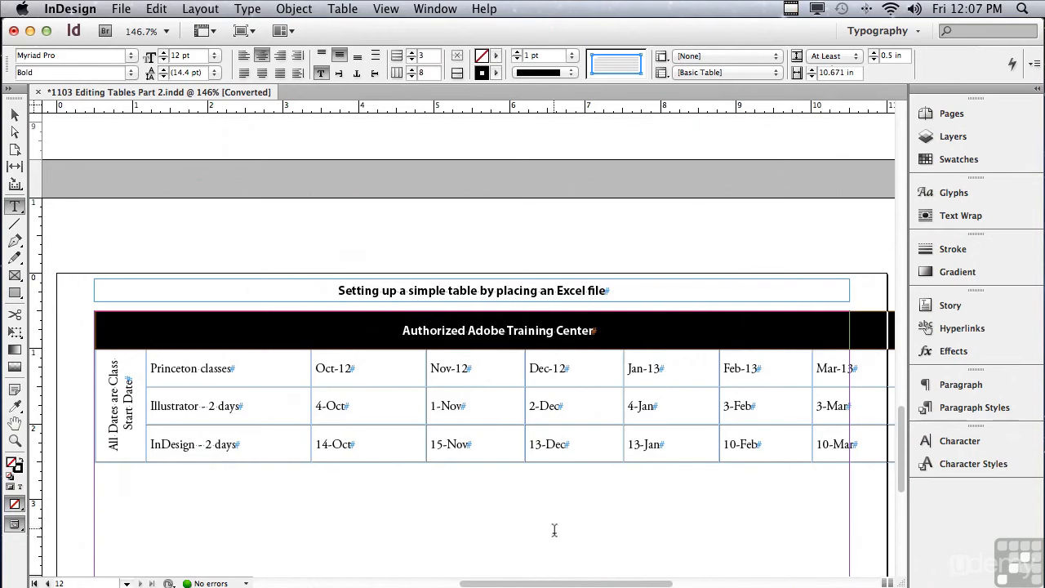
- Narrow the class names column to about 1.5 in so the table ends at the text frame's right edge
drag(542, 585, 551, 583)
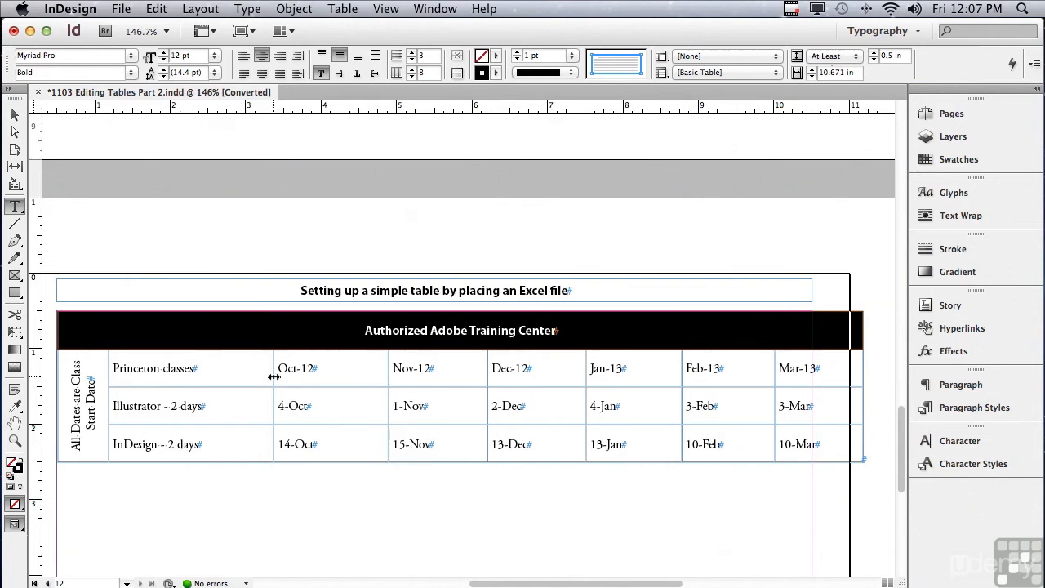
drag(274, 376, 225, 379)
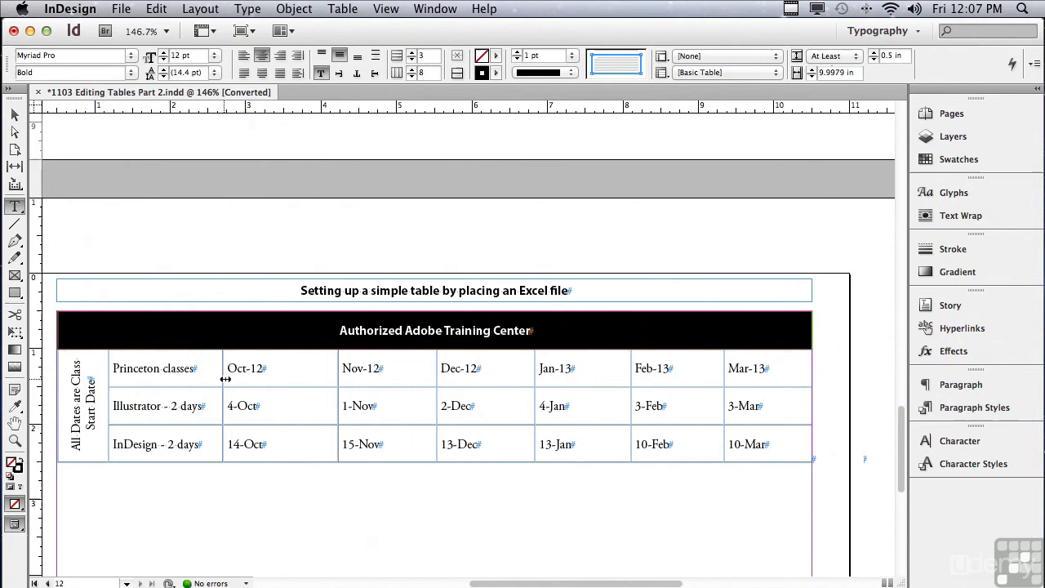
- Center the contents of all date cells from Oct-12 to Mar-13 horizontally and distribute their six columns evenly
click(230, 365)
drag(229, 364, 775, 434)
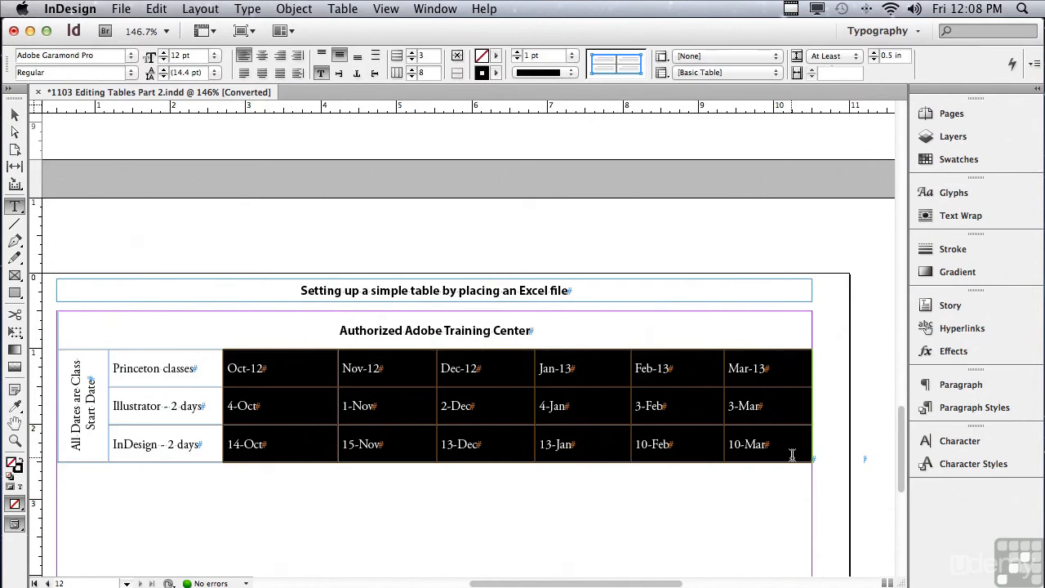
click(262, 59)
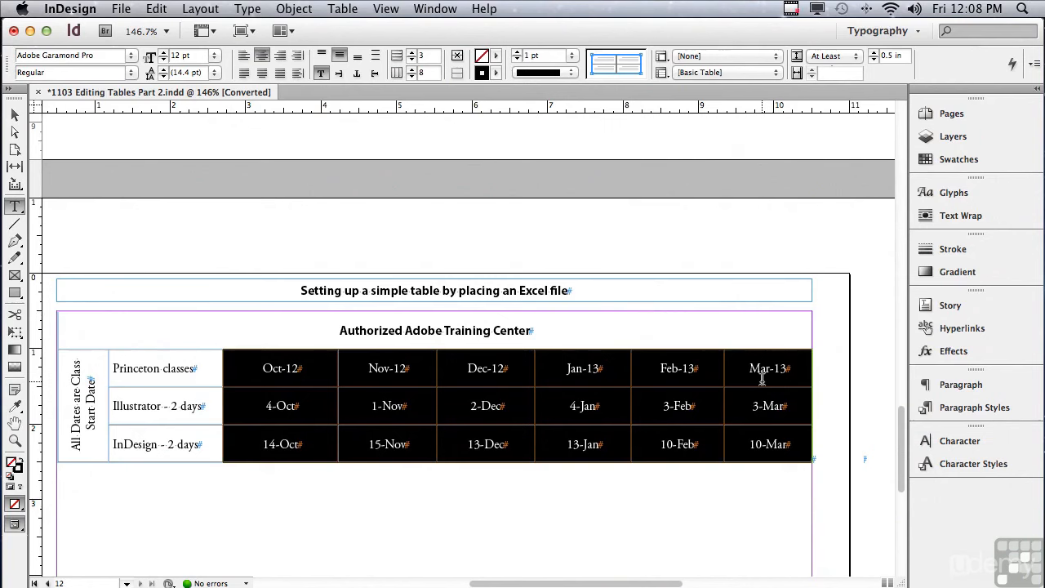
click(343, 8)
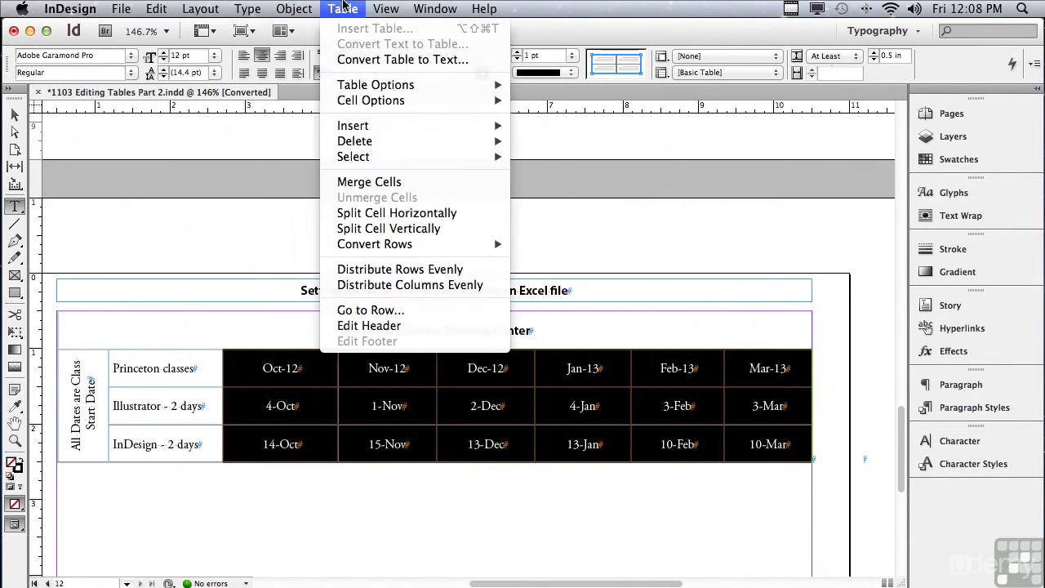
click(354, 284)
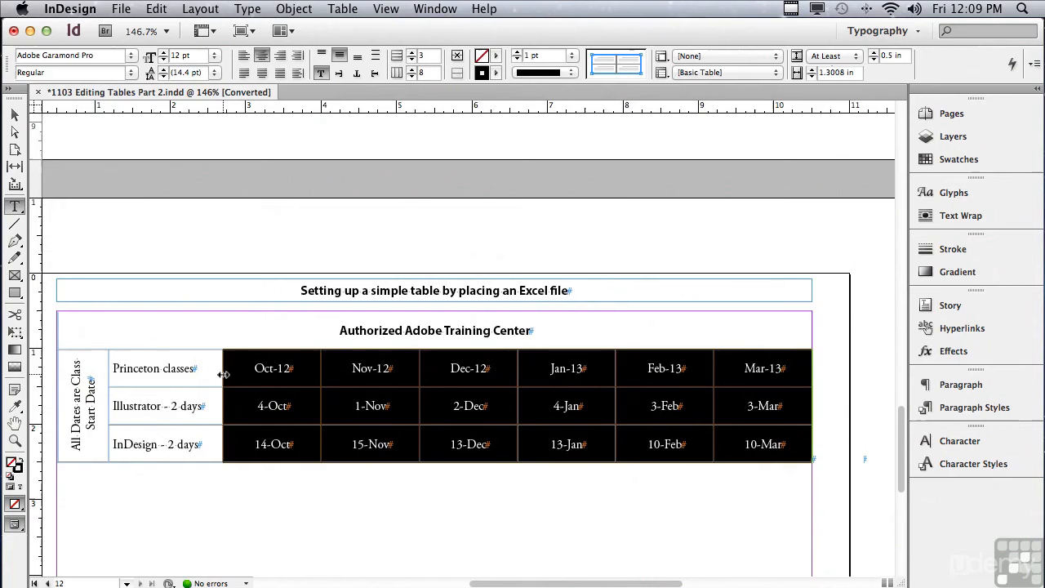
- Narrow the class names column slightly more and widen the Mar-13 column out to the text frame's right edge
drag(224, 374, 210, 374)
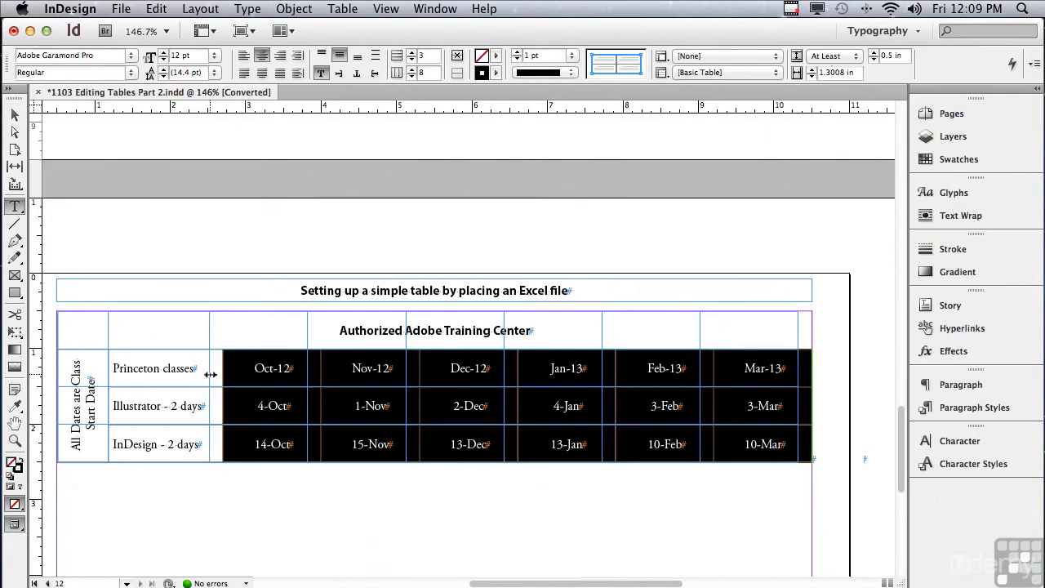
drag(211, 373, 211, 374)
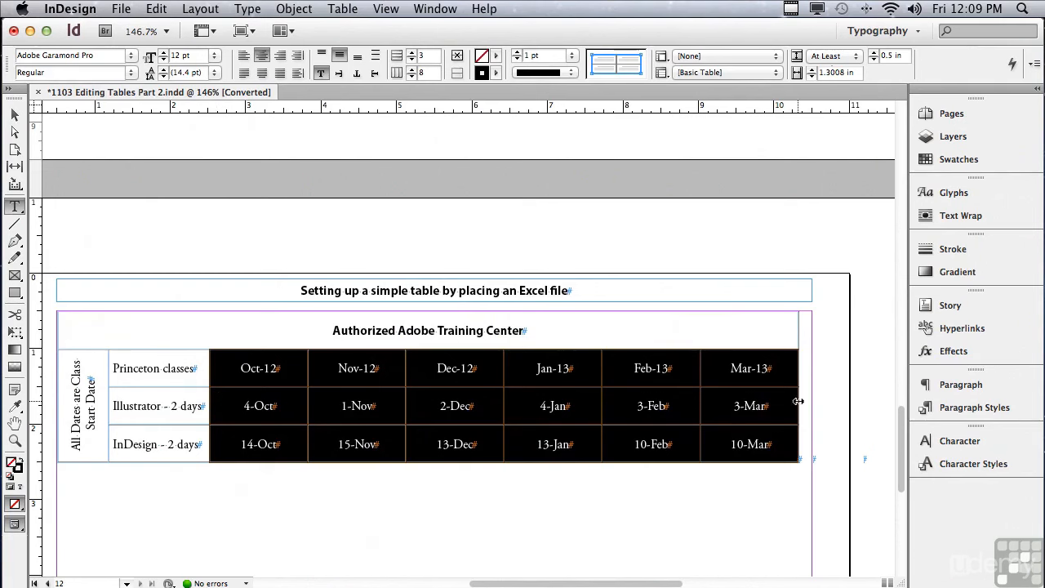
drag(799, 401, 814, 399)
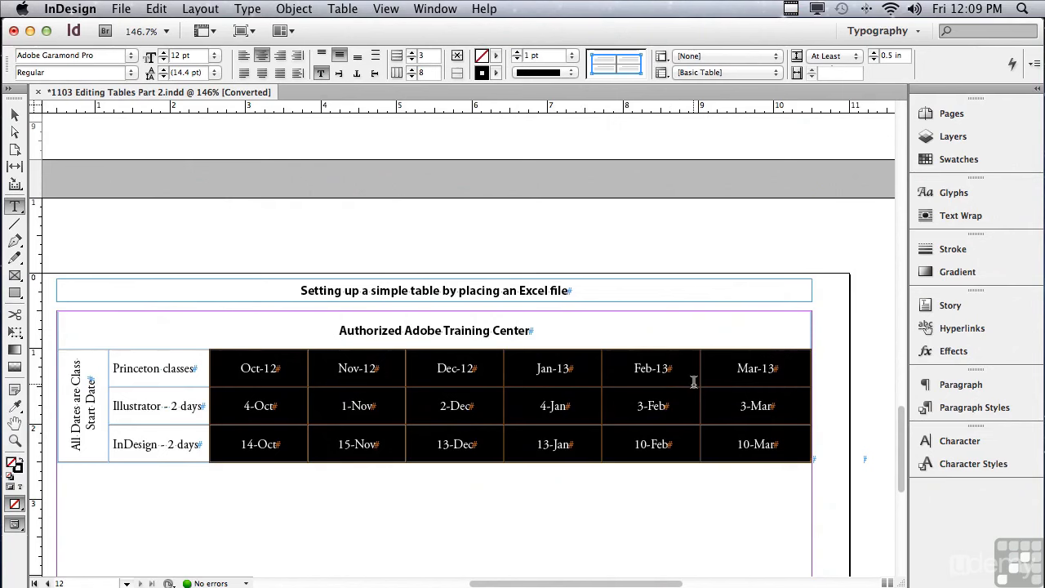
- Redistribute the six date columns evenly across the table's new width
click(343, 8)
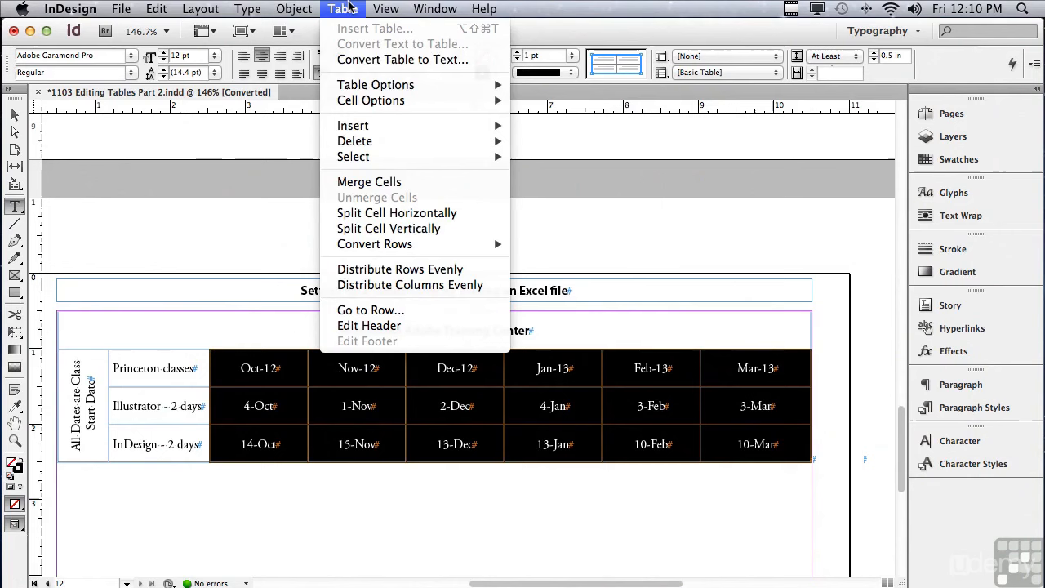
click(392, 285)
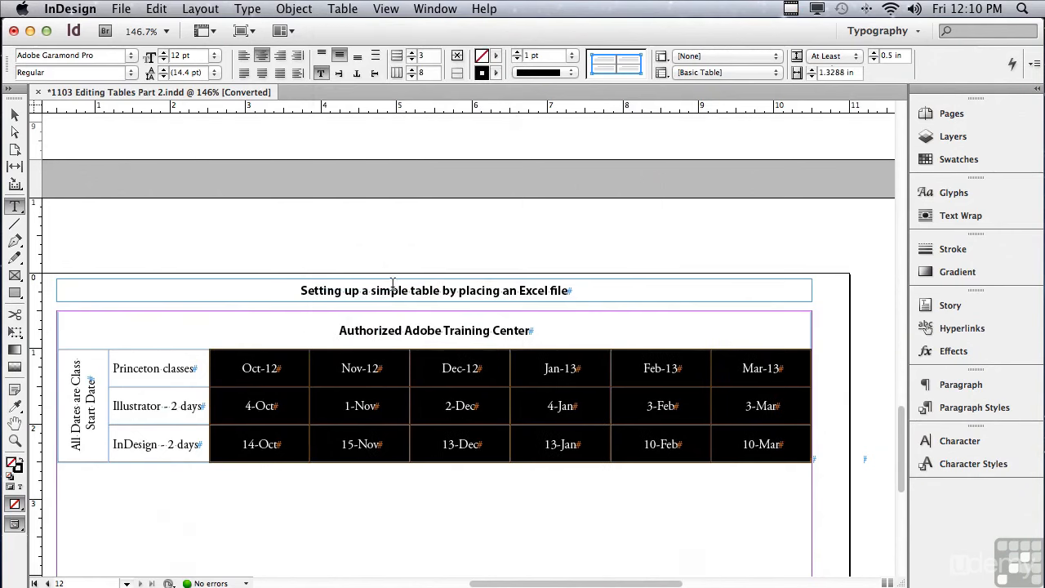